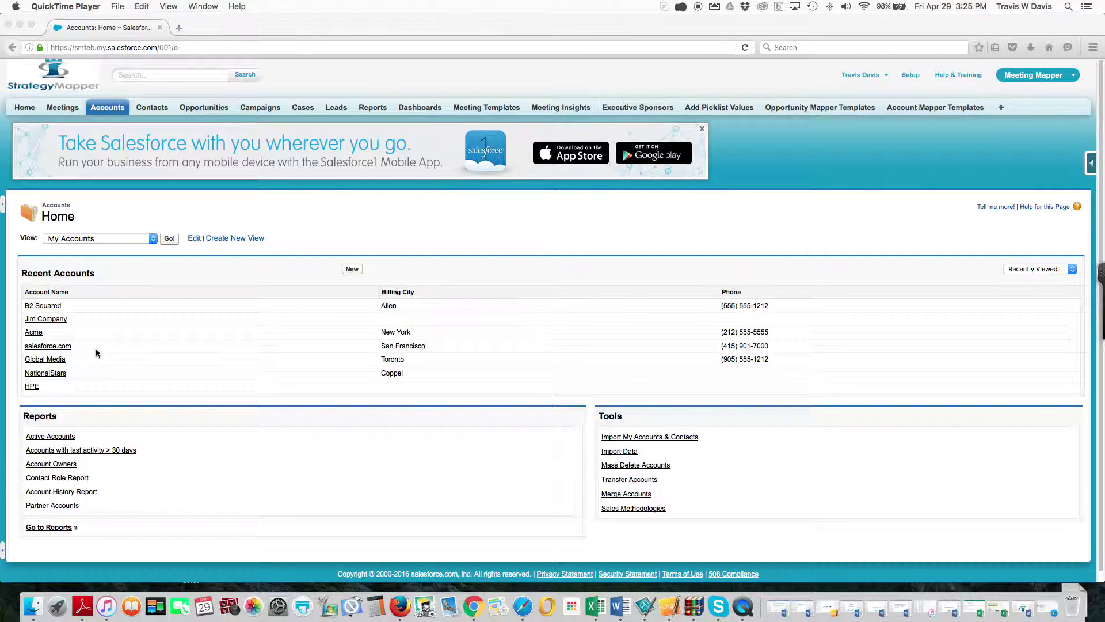
Step: Bring the Firefox window with Strategy Mapper's Accounts Home page into focus
{"action": "left_click", "coordinate": [44, 309]}
Step: Open B2 Squared's Account Health page (score 0), then its Account Mapper plan
{"action": "left_click", "coordinate": [46, 310]}
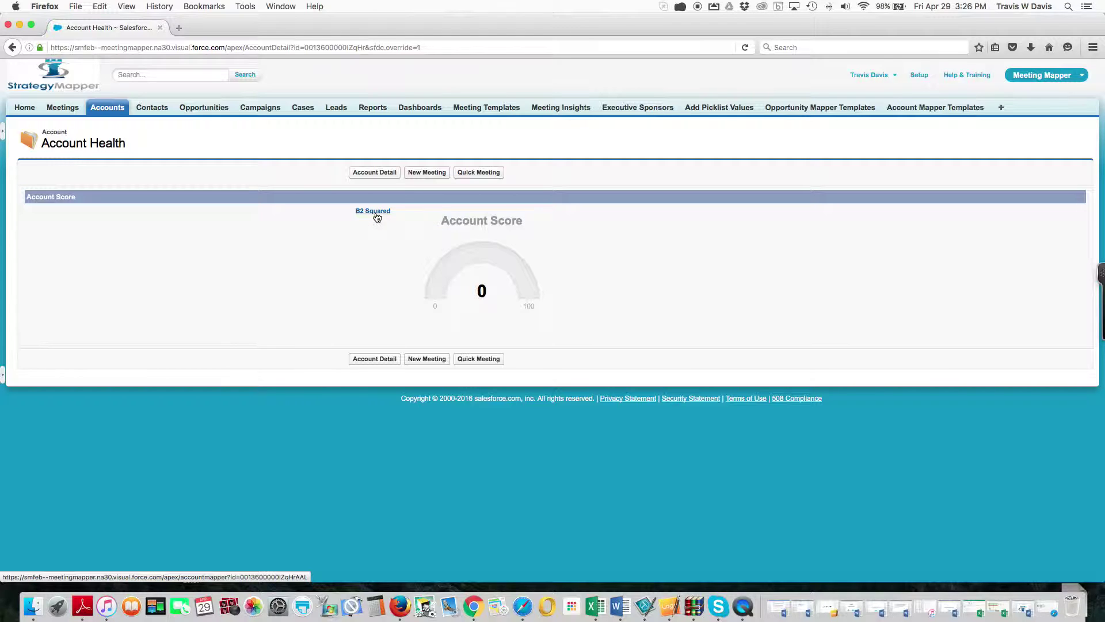
{"action": "left_click", "coordinate": [377, 216]}
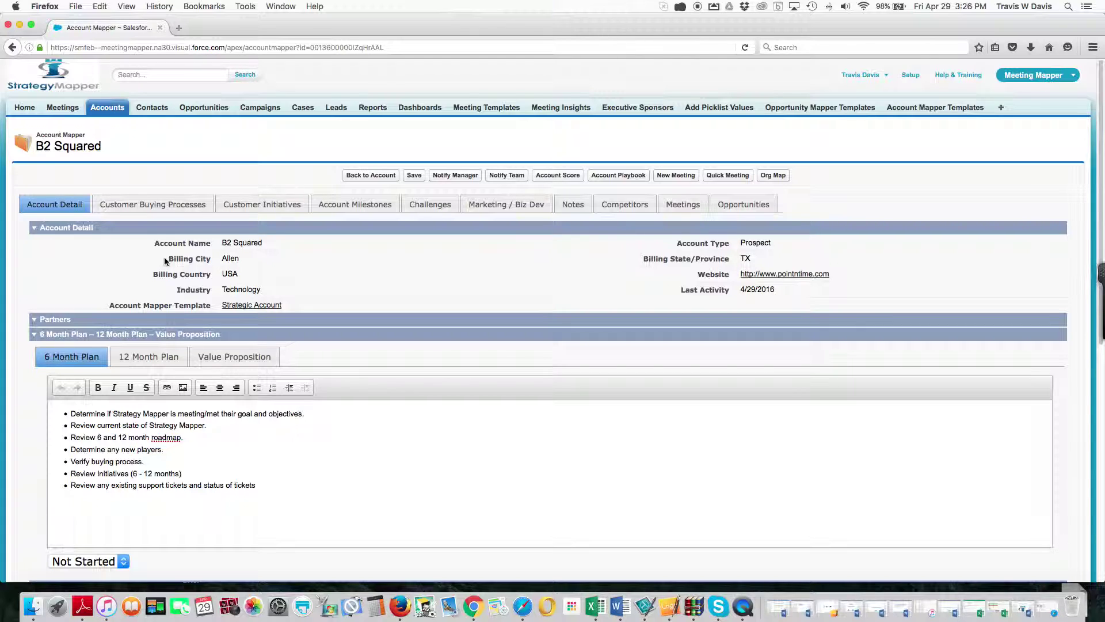
Step: Scroll down to B2 Squared's 6 Month Plan with its seven Not Started review items
{"action": "scroll", "coordinate": [165, 263], "scroll_direction": "down", "scroll_amount": 3}
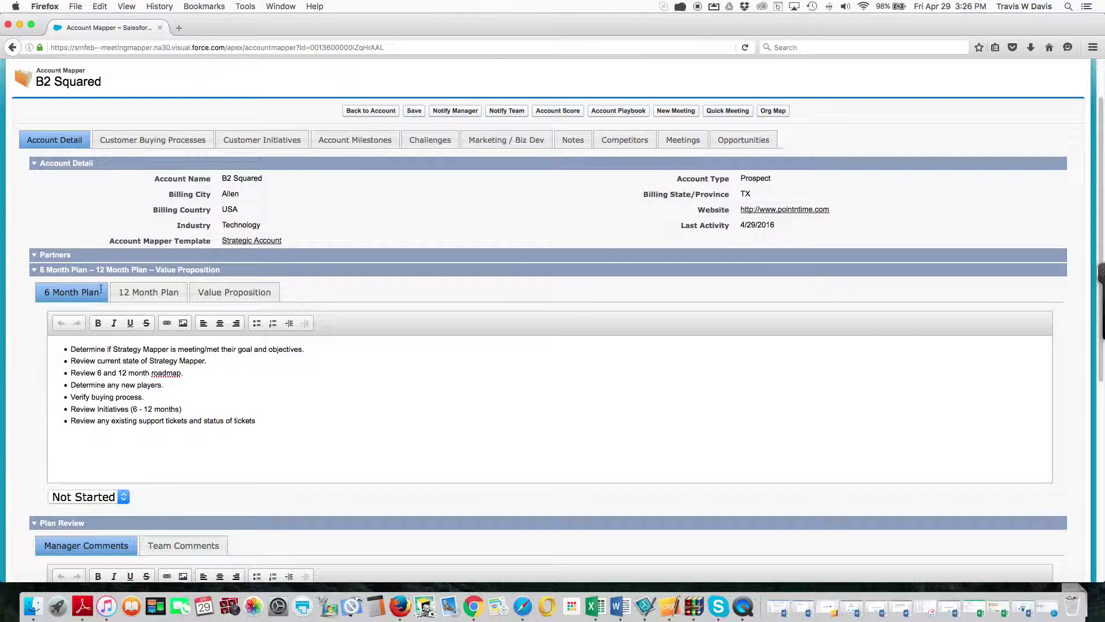
Step: Review the plan tabs and set the 6 Month Plan status to Working
{"action": "left_click", "coordinate": [149, 292]}
{"action": "left_click", "coordinate": [193, 293]}
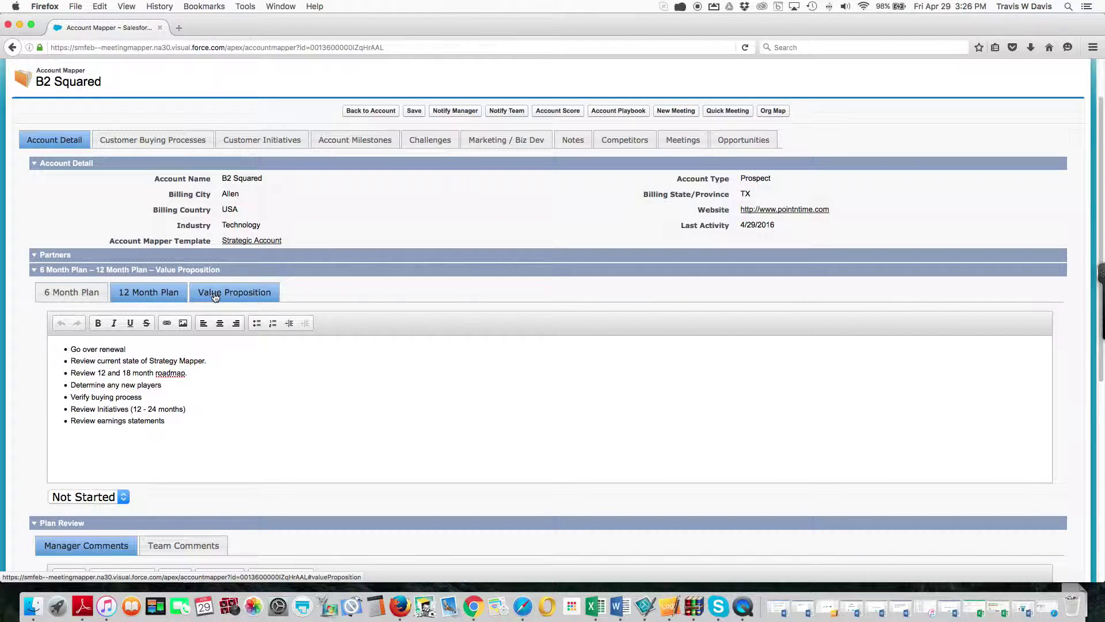
{"action": "left_click", "coordinate": [71, 291]}
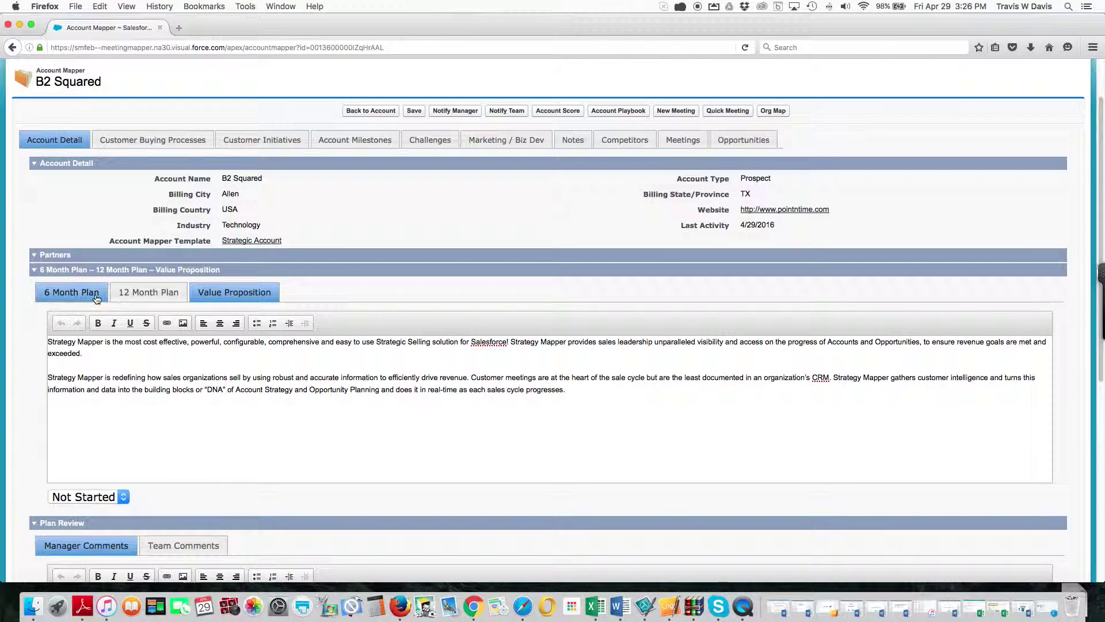
{"action": "scroll", "coordinate": [129, 387], "scroll_direction": "down", "scroll_amount": 3}
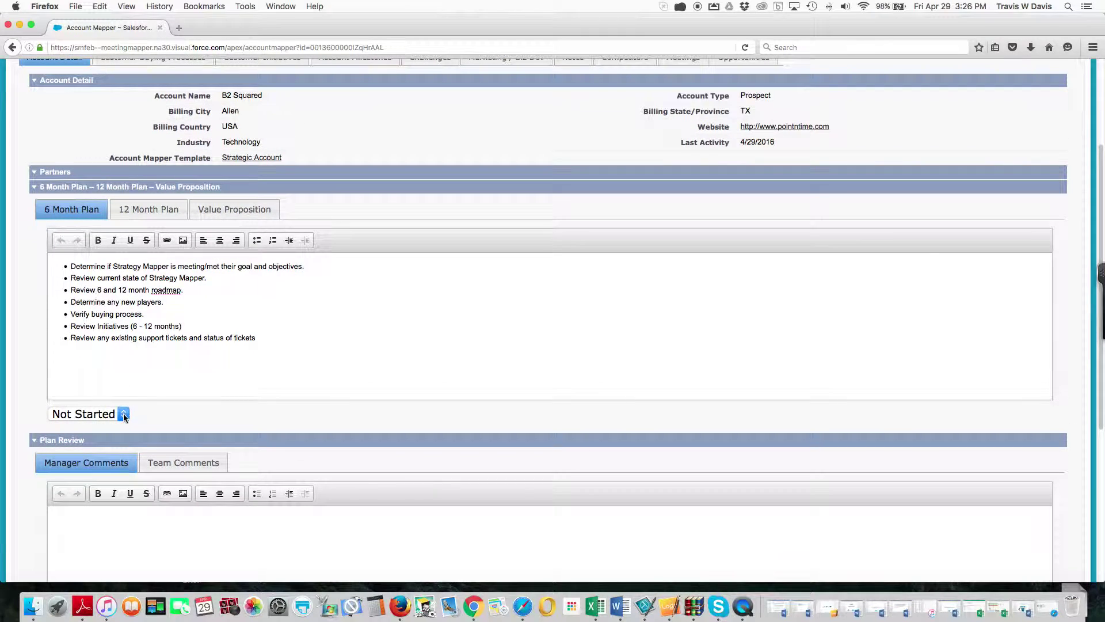
{"action": "left_click", "coordinate": [123, 414]}
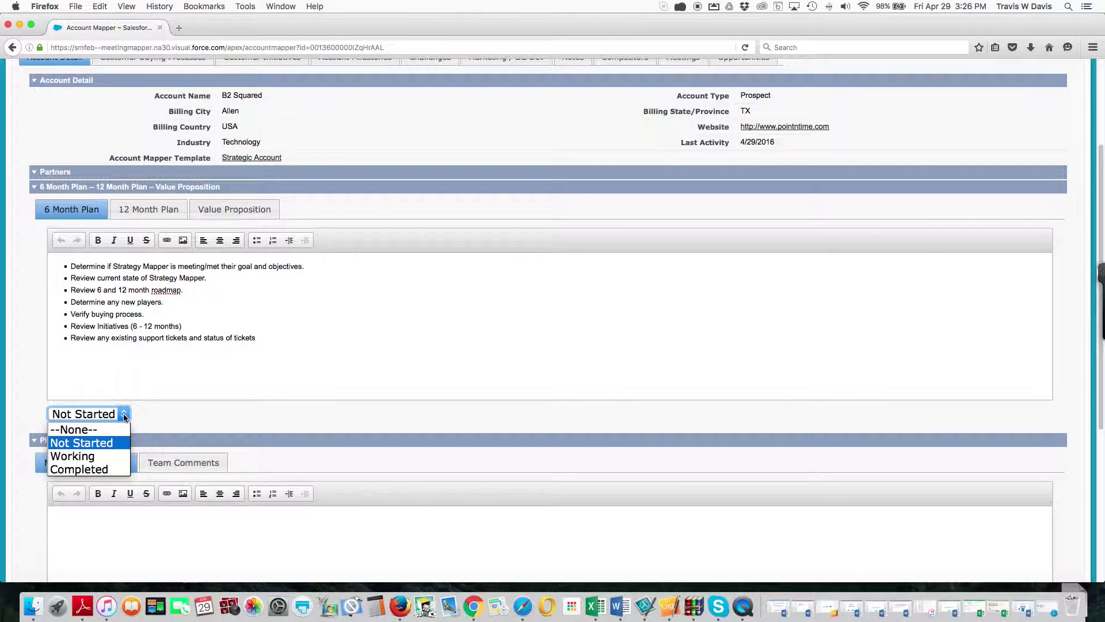
{"action": "left_click", "coordinate": [87, 457]}
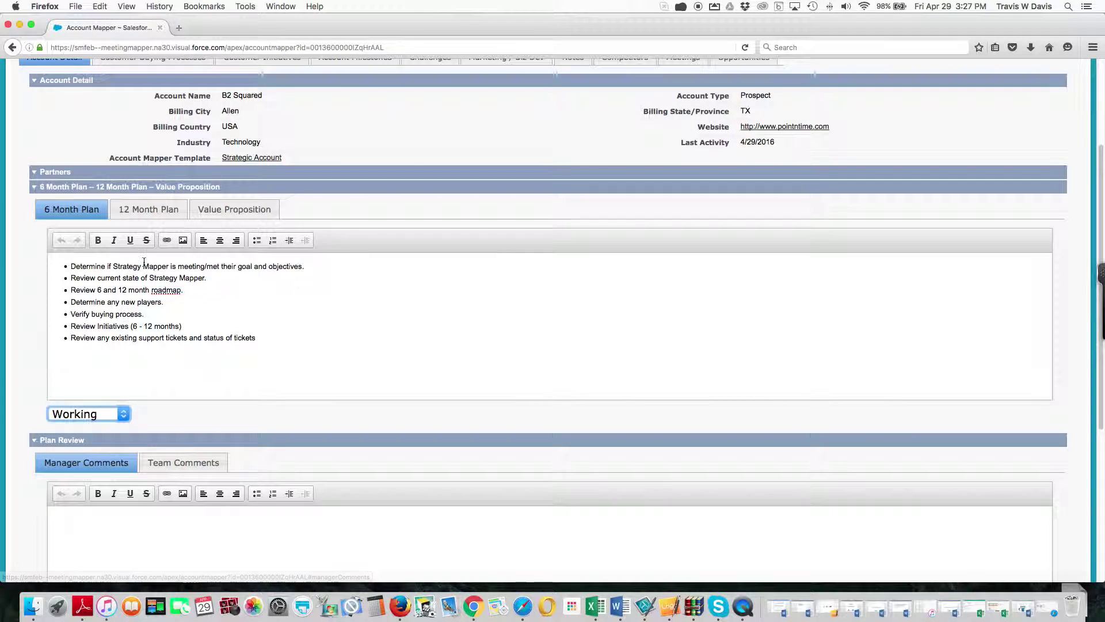
Step: Set the 12 Month Plan to Working and the Value Proposition to Completed
{"action": "left_click", "coordinate": [149, 210]}
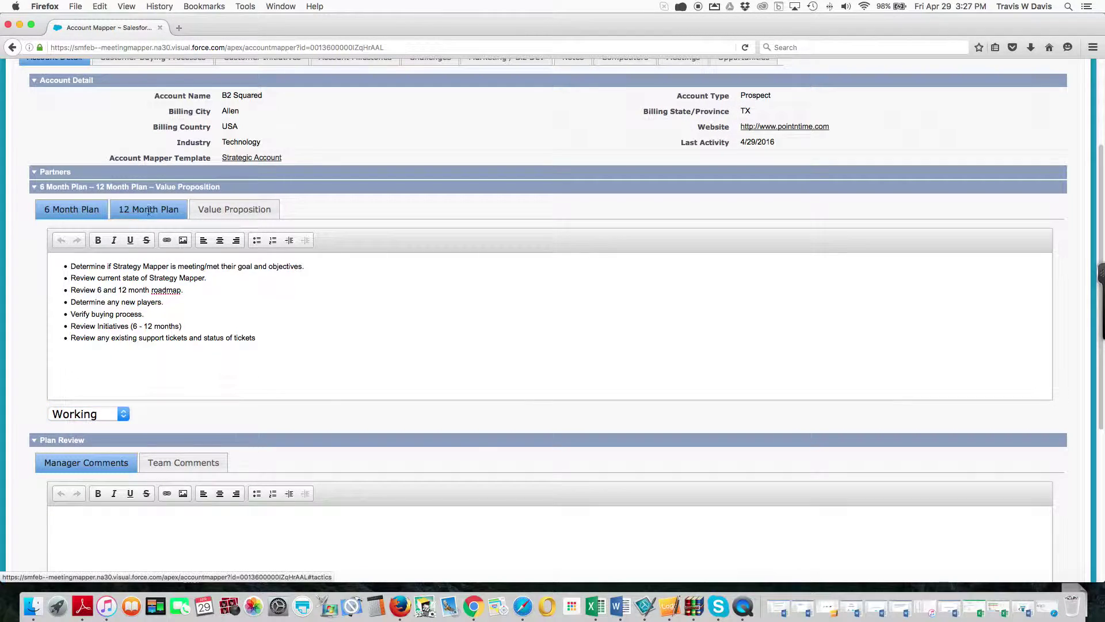
{"action": "left_click", "coordinate": [122, 414]}
{"action": "left_click", "coordinate": [94, 457]}
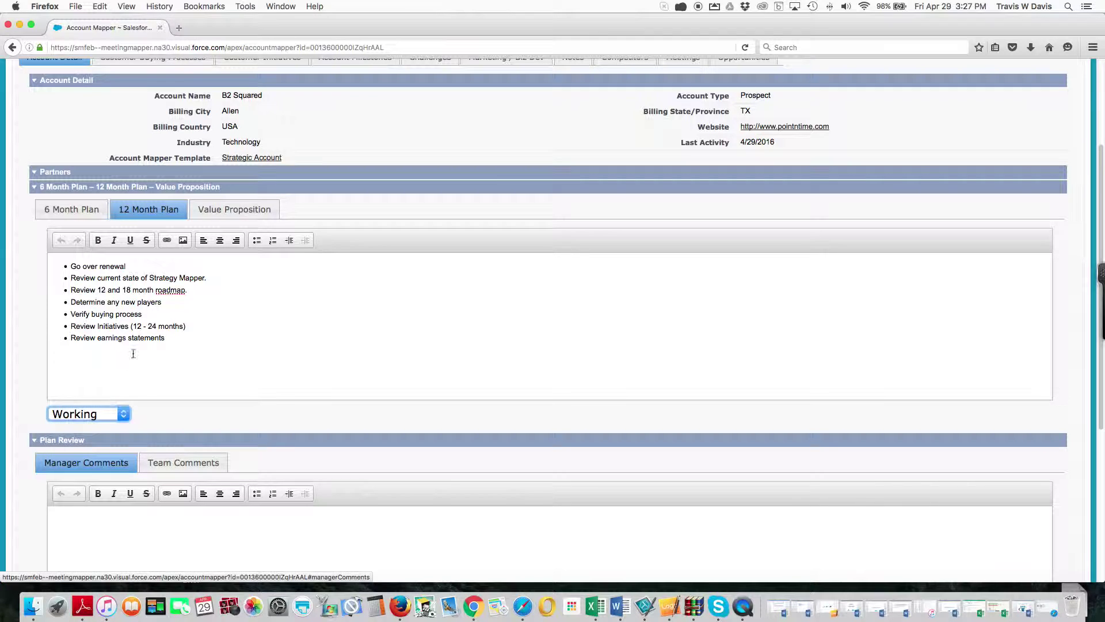
{"action": "left_click", "coordinate": [216, 211]}
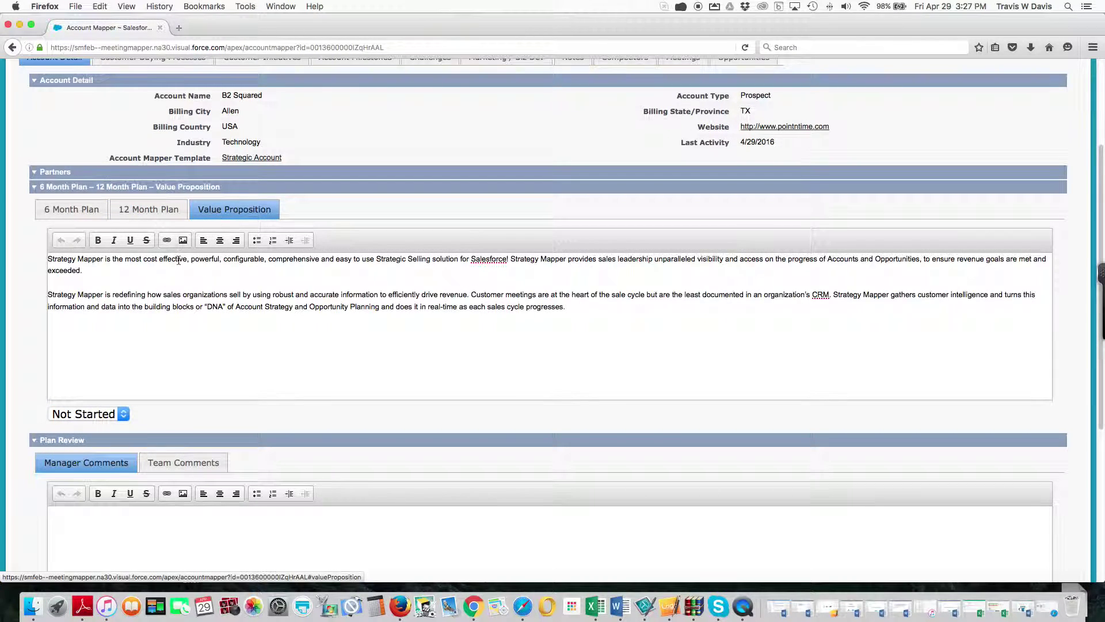
{"action": "left_click", "coordinate": [124, 414]}
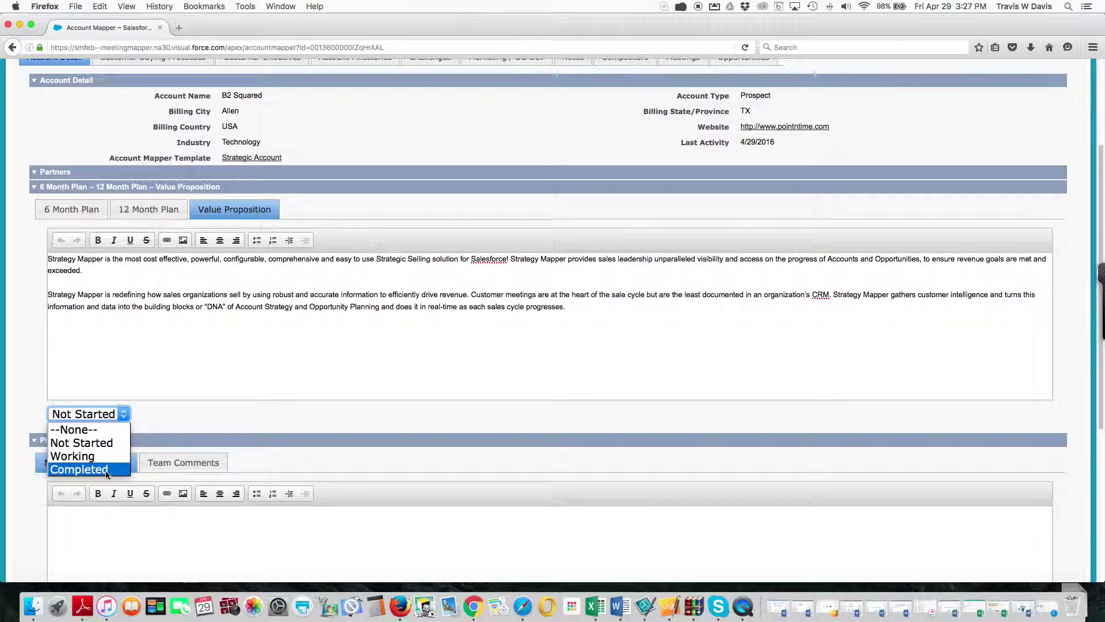
{"action": "left_click", "coordinate": [78, 469]}
{"action": "left_click", "coordinate": [176, 325]}
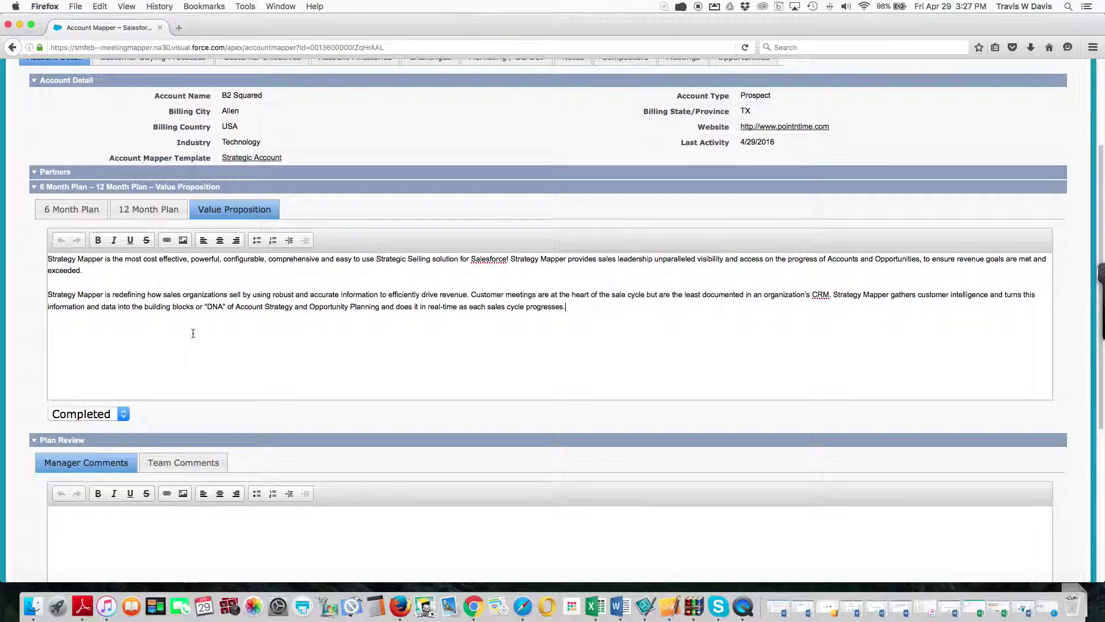
Step: Scroll through Plan Review, Account Contacts and Attachments, then save the B2 Squared plan
{"action": "scroll", "coordinate": [192, 330], "scroll_direction": "down", "scroll_amount": 5}
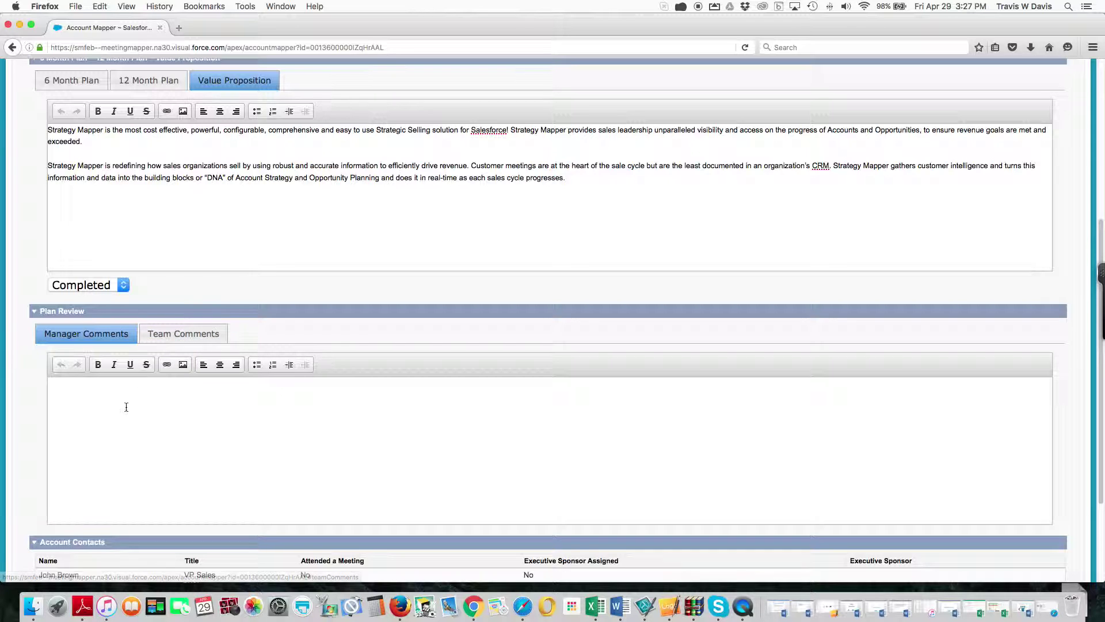
{"action": "scroll", "coordinate": [125, 404], "scroll_direction": "down", "scroll_amount": 1}
{"action": "scroll", "coordinate": [126, 405], "scroll_direction": "down", "scroll_amount": 1}
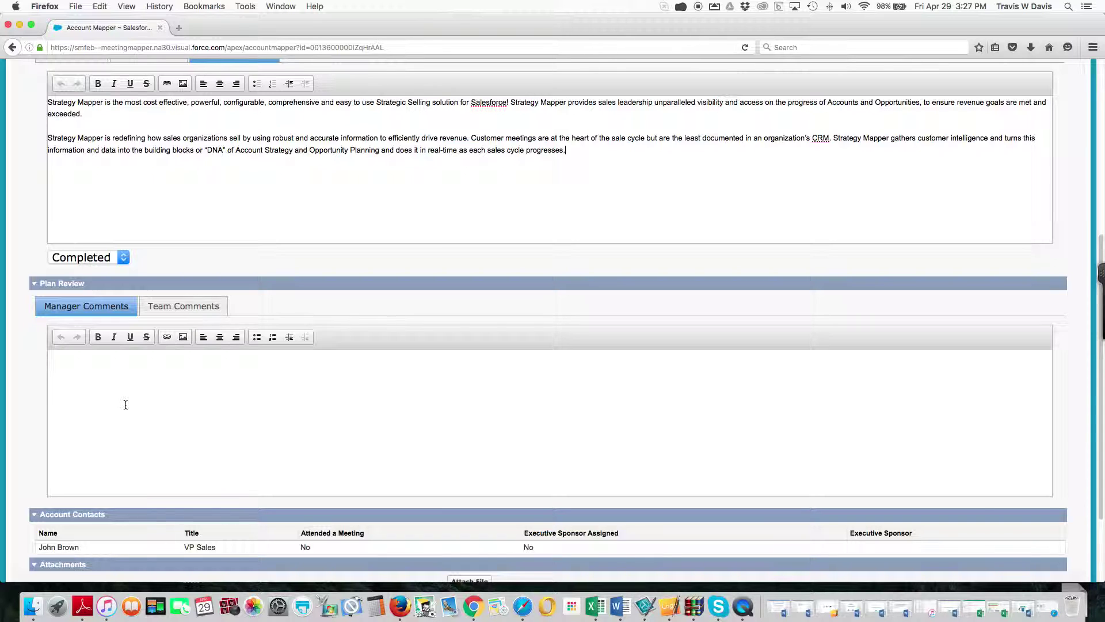
{"action": "scroll", "coordinate": [161, 417], "scroll_direction": "down", "scroll_amount": 2}
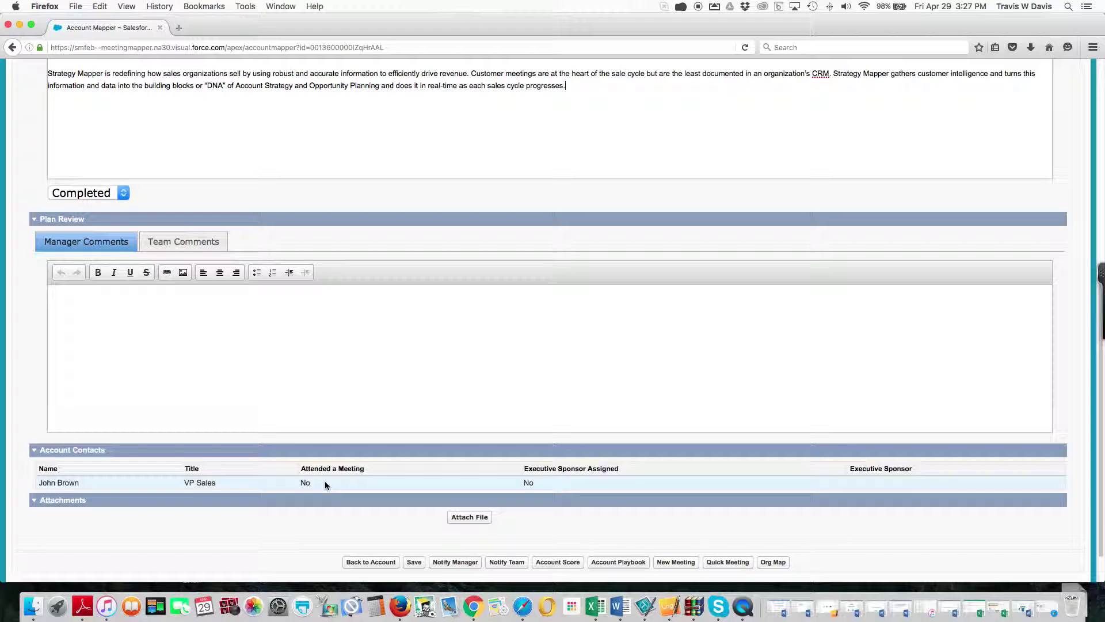
{"action": "scroll", "coordinate": [274, 447], "scroll_direction": "up", "scroll_amount": 11}
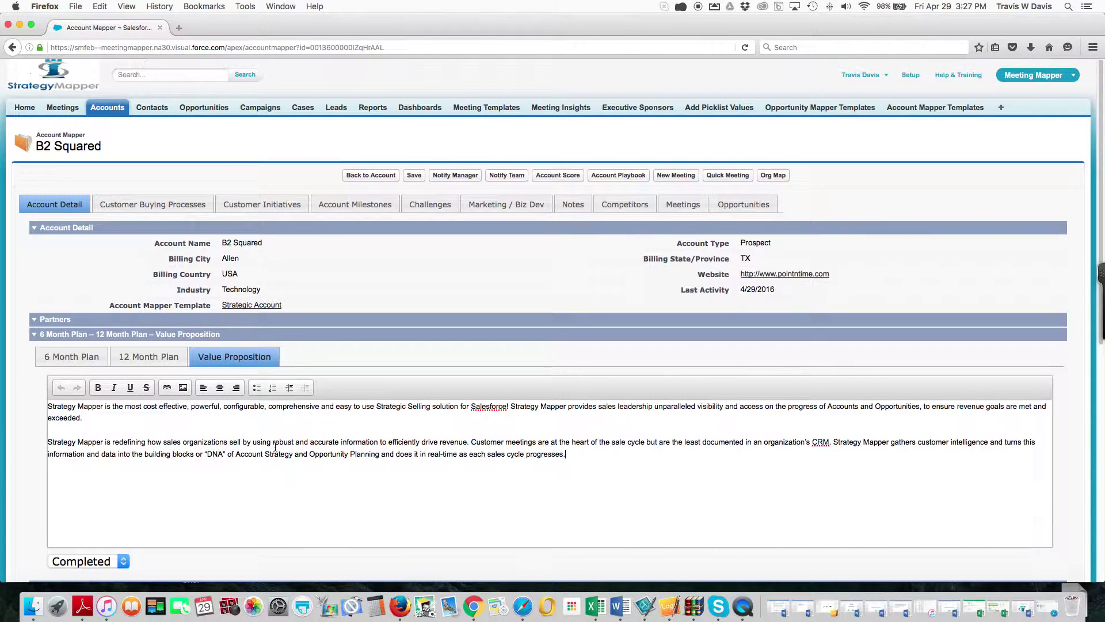
{"action": "left_click", "coordinate": [414, 176]}
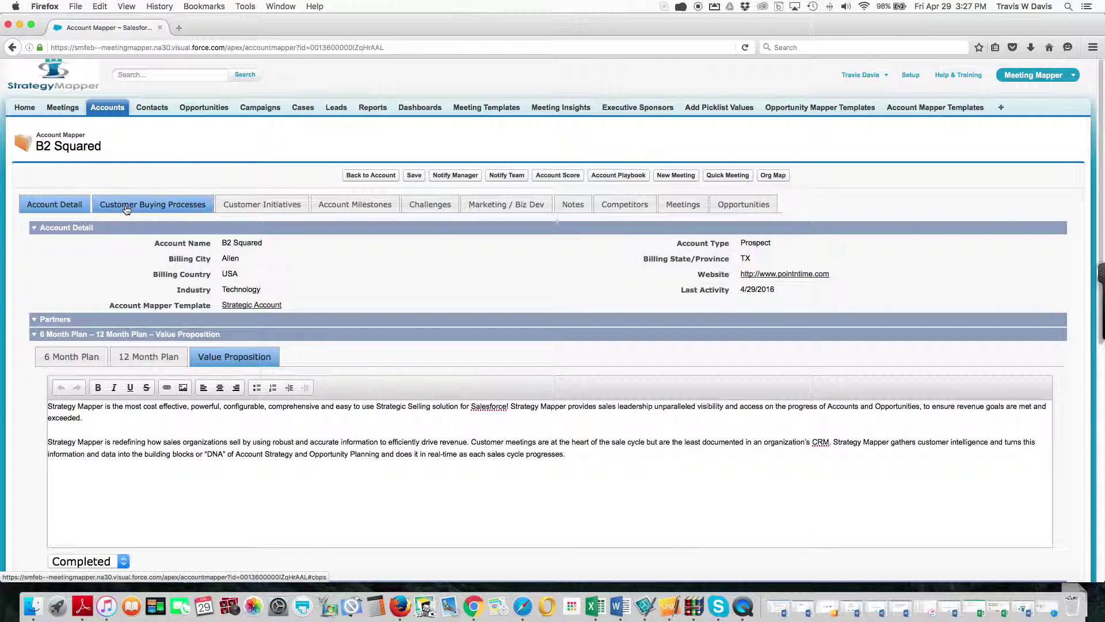
Step: Switch to the empty Customer Buying Processes section and focus its Index field
{"action": "left_click", "coordinate": [126, 208]}
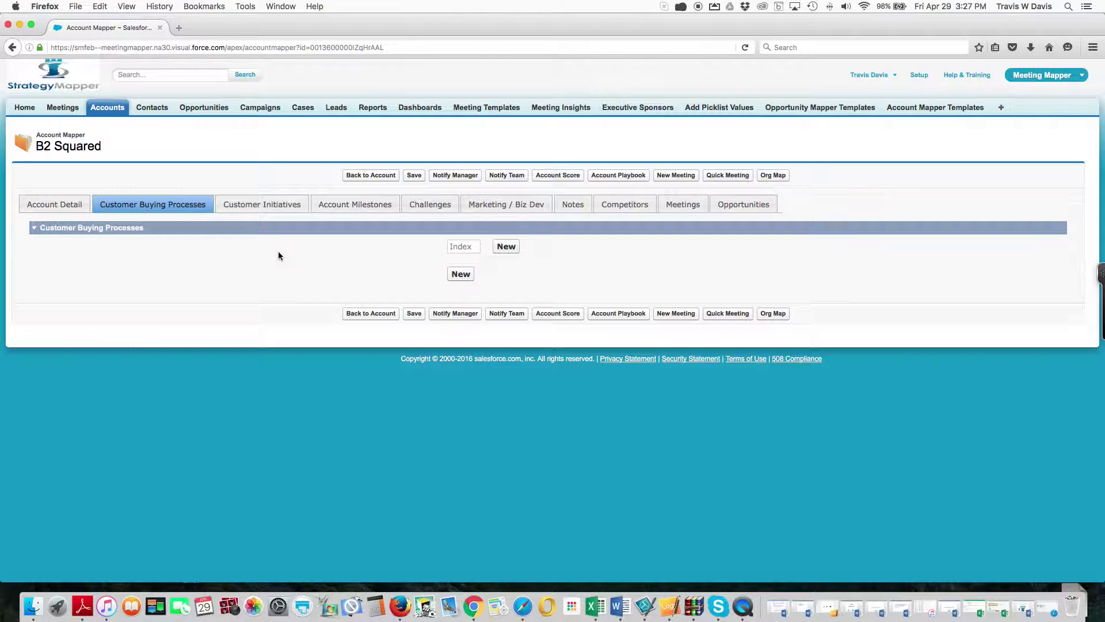
{"action": "left_click", "coordinate": [453, 248]}
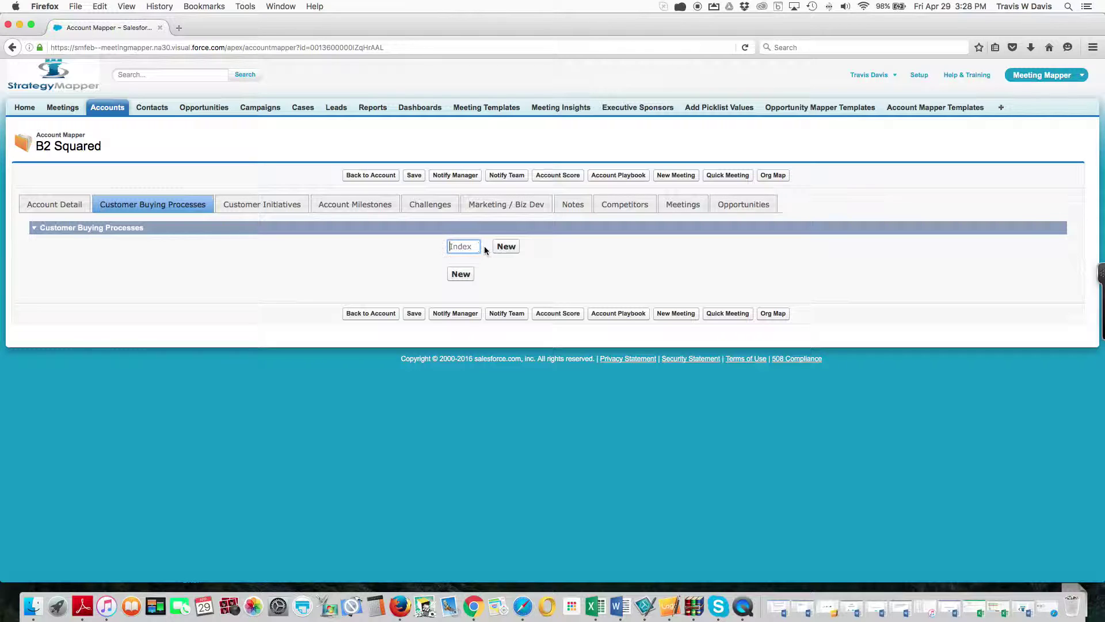
Step: Add buying process steps 1 Identify the Problem and 2 Review Options
{"action": "left_click", "coordinate": [502, 247]}
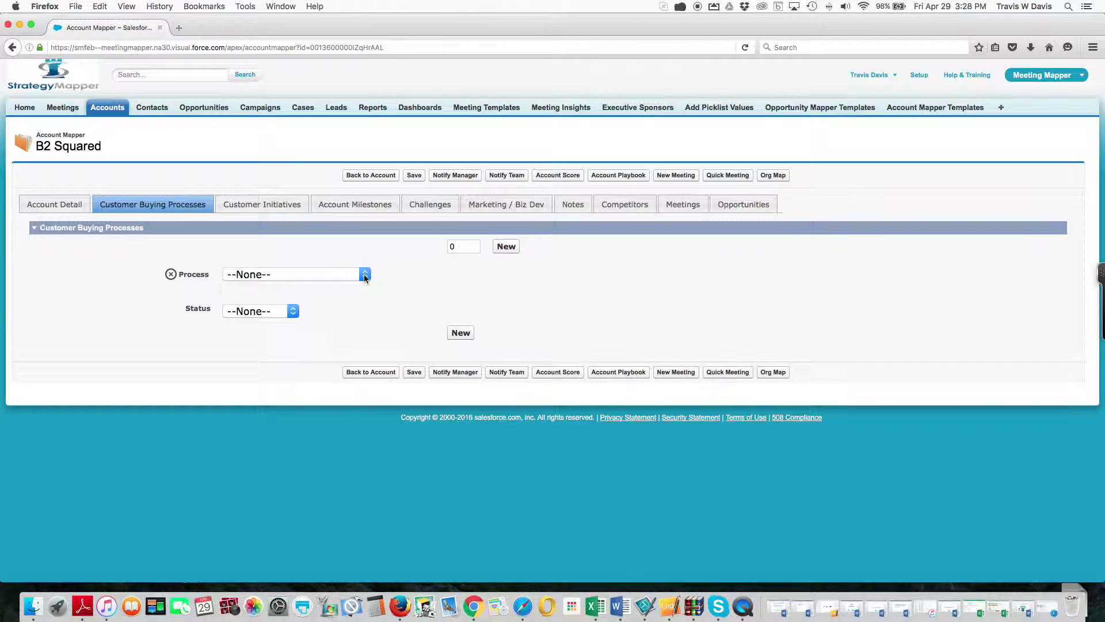
{"action": "left_click", "coordinate": [365, 275]}
{"action": "left_click", "coordinate": [342, 304]}
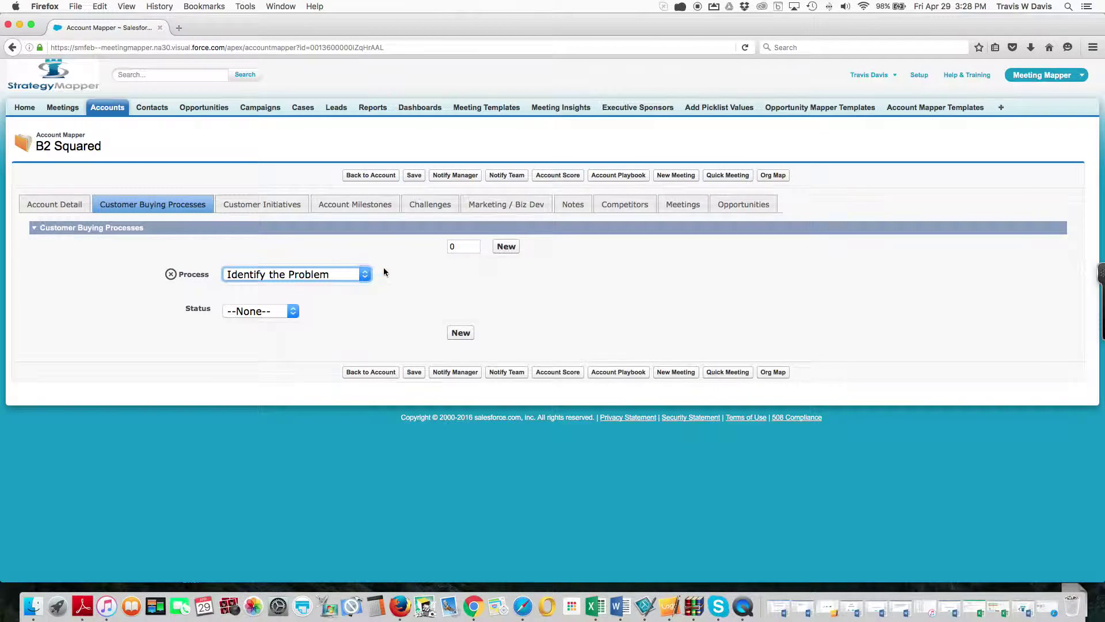
{"action": "left_click", "coordinate": [456, 247]}
{"action": "key", "text": "BackSpace"}
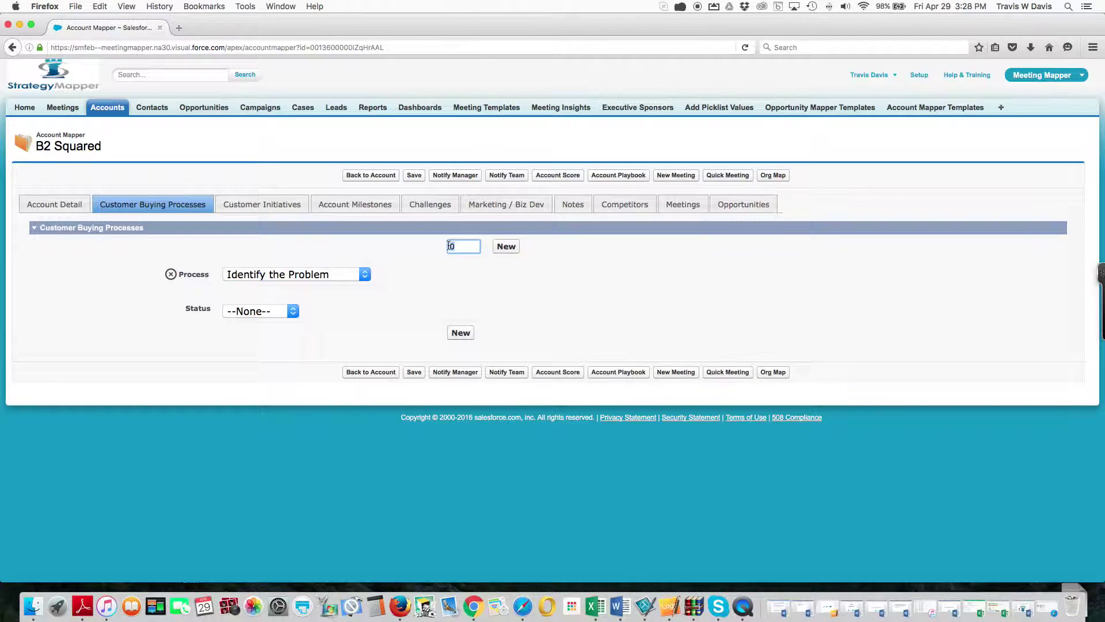
{"action": "type", "text": "2"}
{"action": "left_click", "coordinate": [509, 255]}
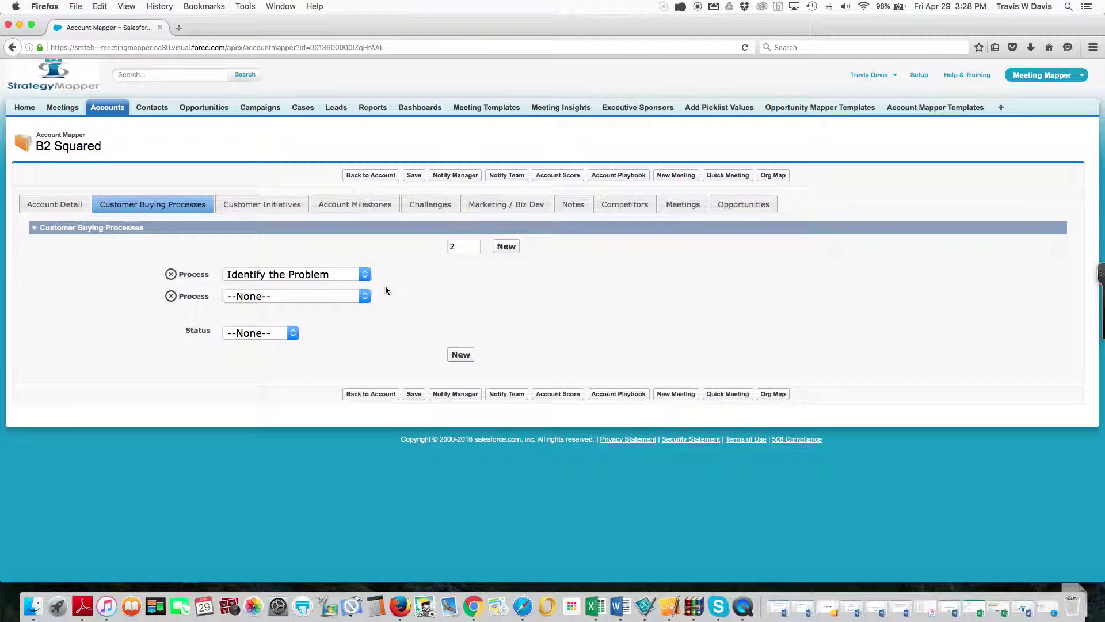
{"action": "left_click", "coordinate": [367, 296]}
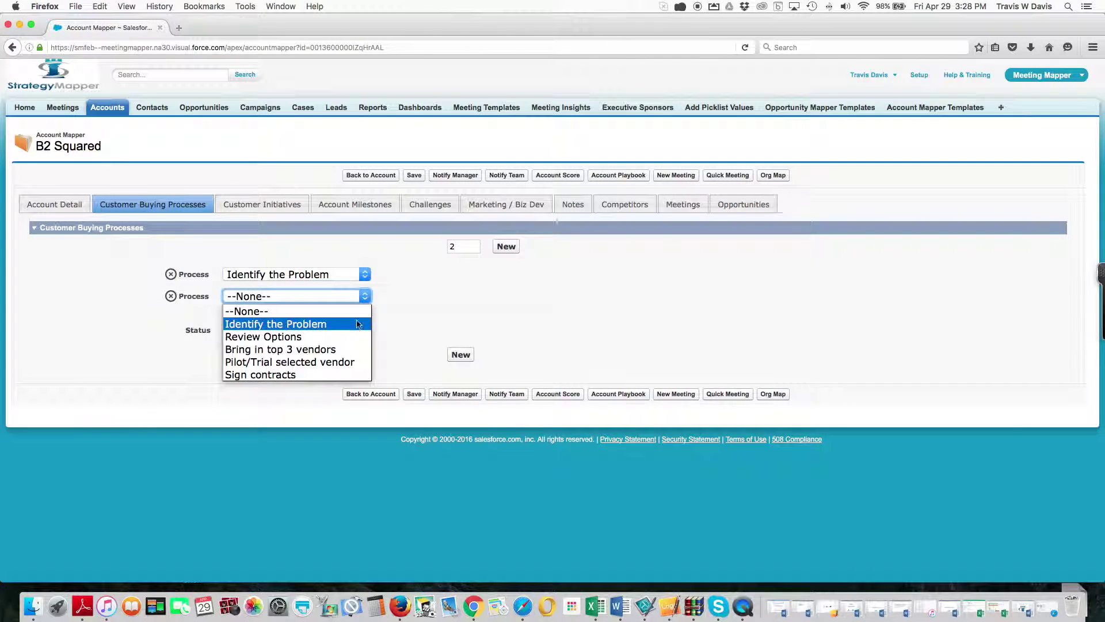
{"action": "left_click", "coordinate": [346, 334]}
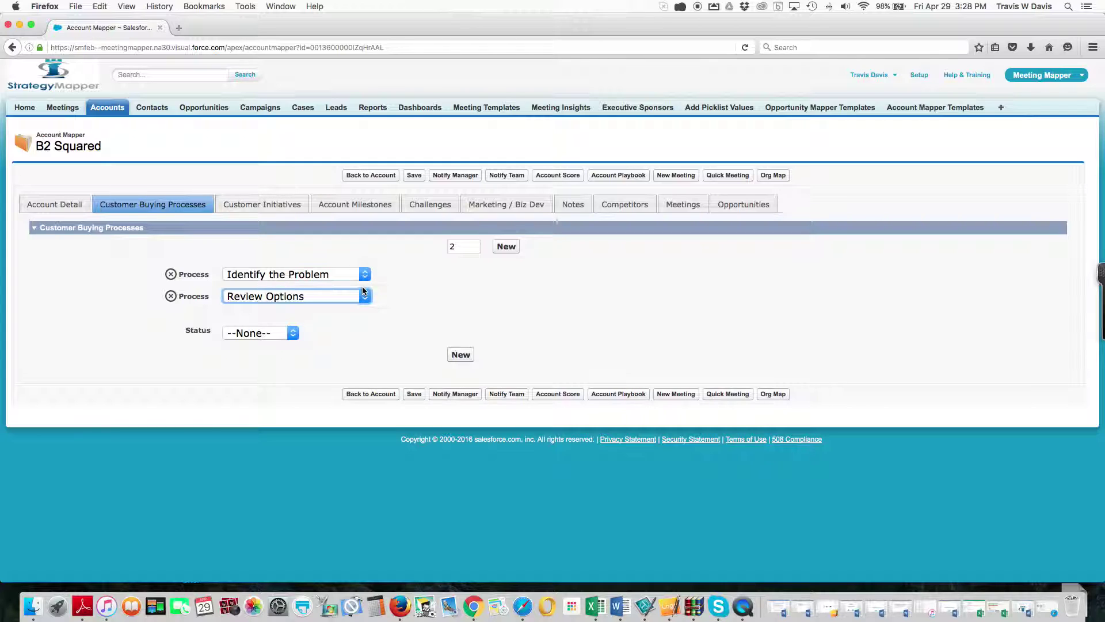
Step: Add steps 3 Bring in top 3 vendors and 4 Pilot/Trial selected vendor
{"action": "left_click", "coordinate": [453, 246]}
{"action": "double_click", "coordinate": [453, 247]}
{"action": "type", "text": "3"}
{"action": "left_click", "coordinate": [507, 247]}
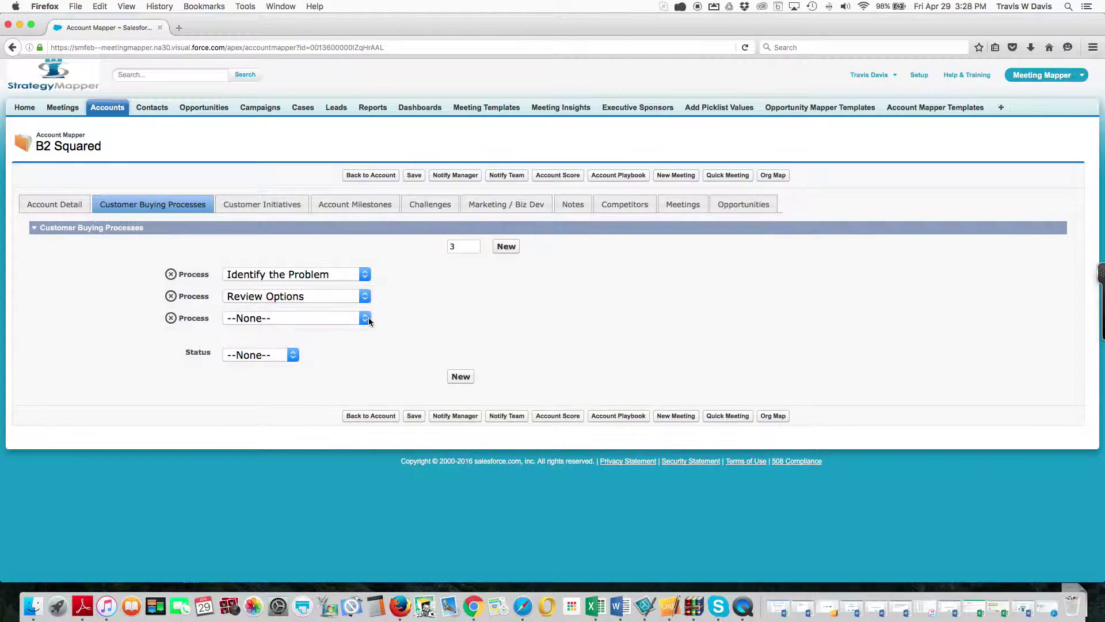
{"action": "left_click", "coordinate": [367, 317]}
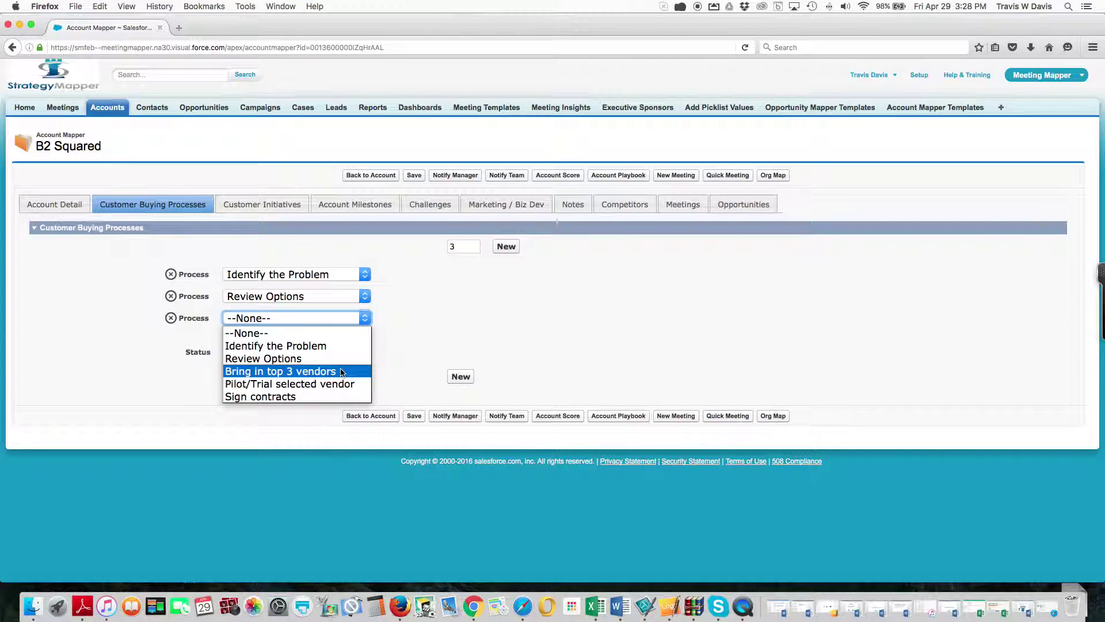
{"action": "left_click", "coordinate": [342, 371]}
{"action": "double_click", "coordinate": [451, 245]}
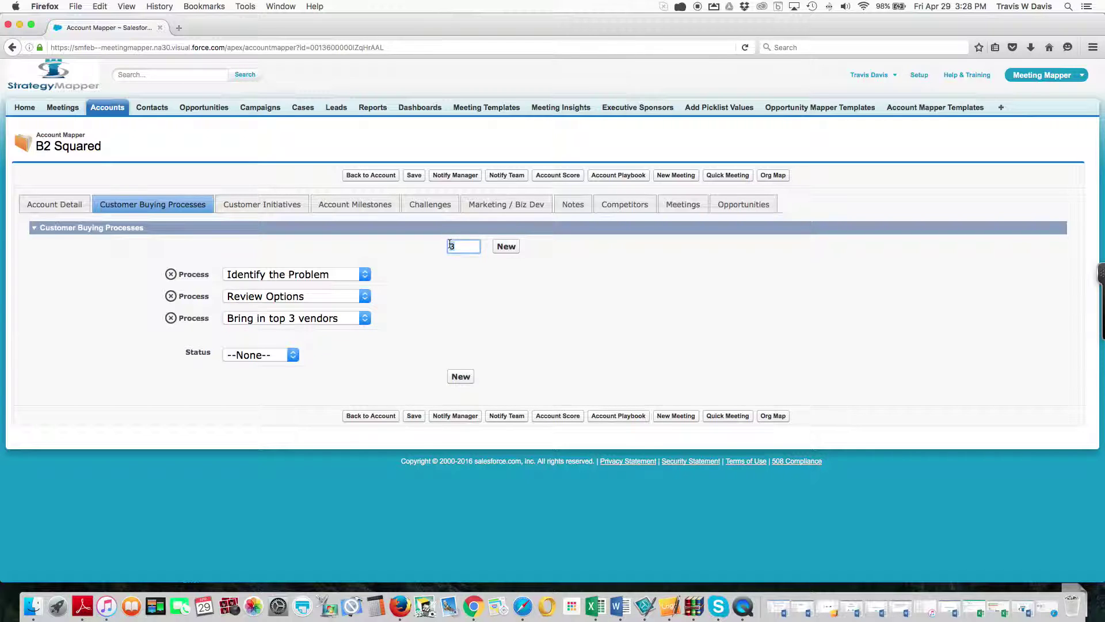
{"action": "type", "text": "4"}
{"action": "left_click", "coordinate": [499, 248]}
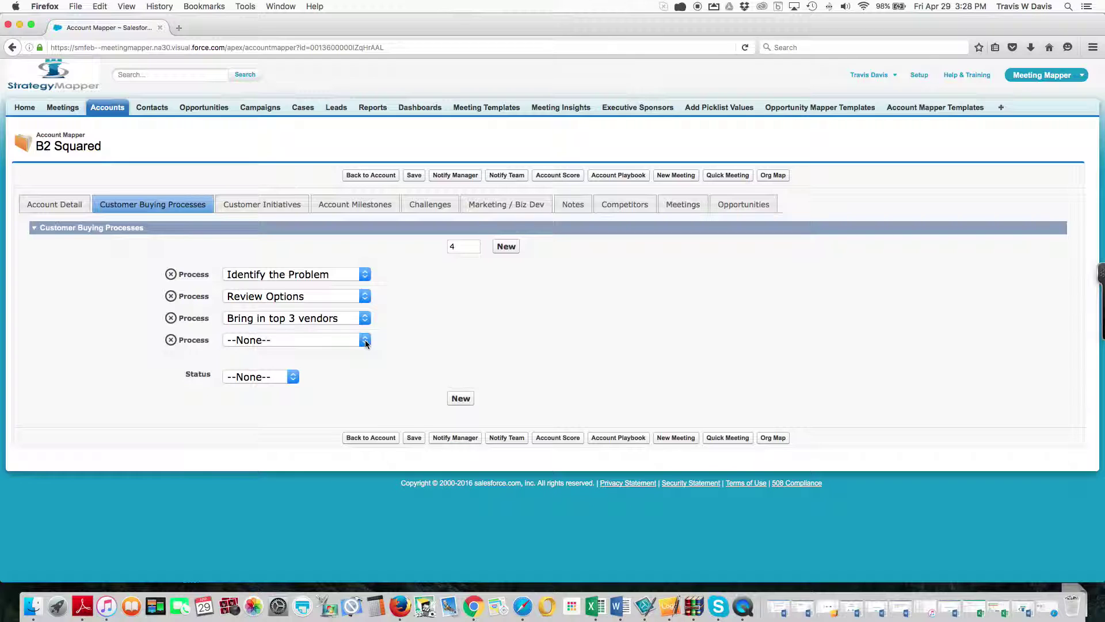
{"action": "left_click", "coordinate": [357, 339]}
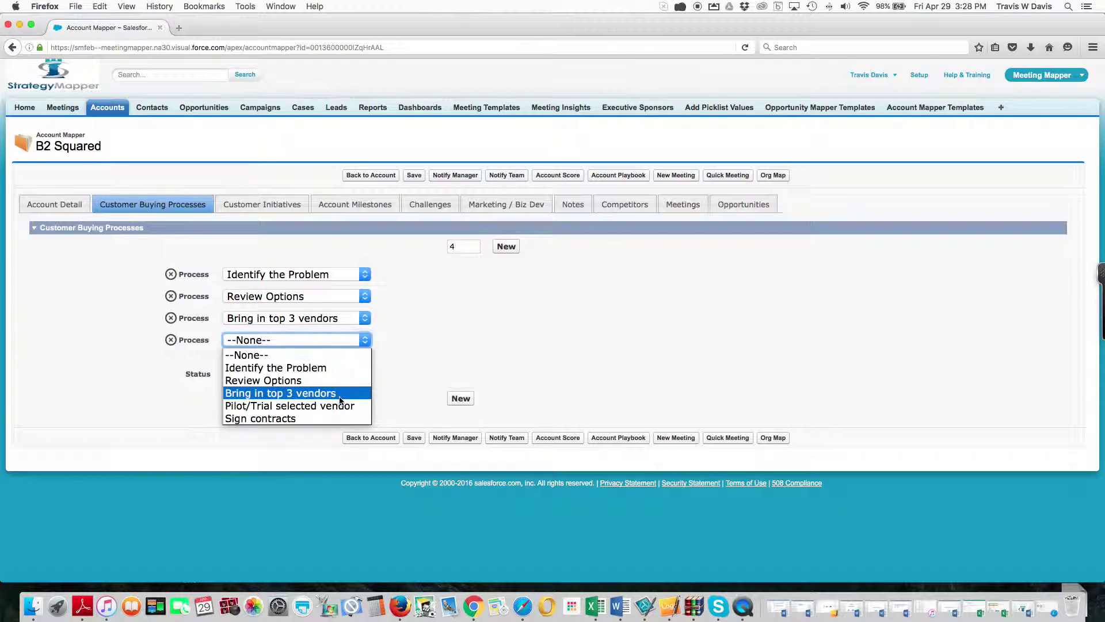
{"action": "left_click", "coordinate": [339, 405]}
Step: Add step 5 Sign contracts, set the status to Completed, and save
{"action": "double_click", "coordinate": [453, 246]}
{"action": "type", "text": "5"}
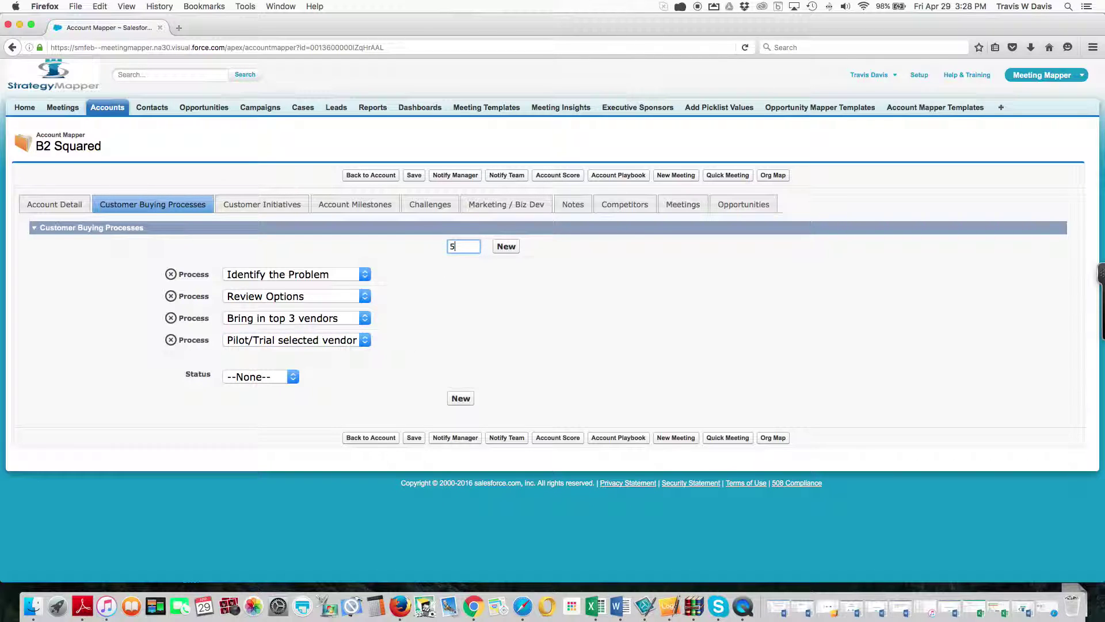
{"action": "left_click", "coordinate": [506, 248]}
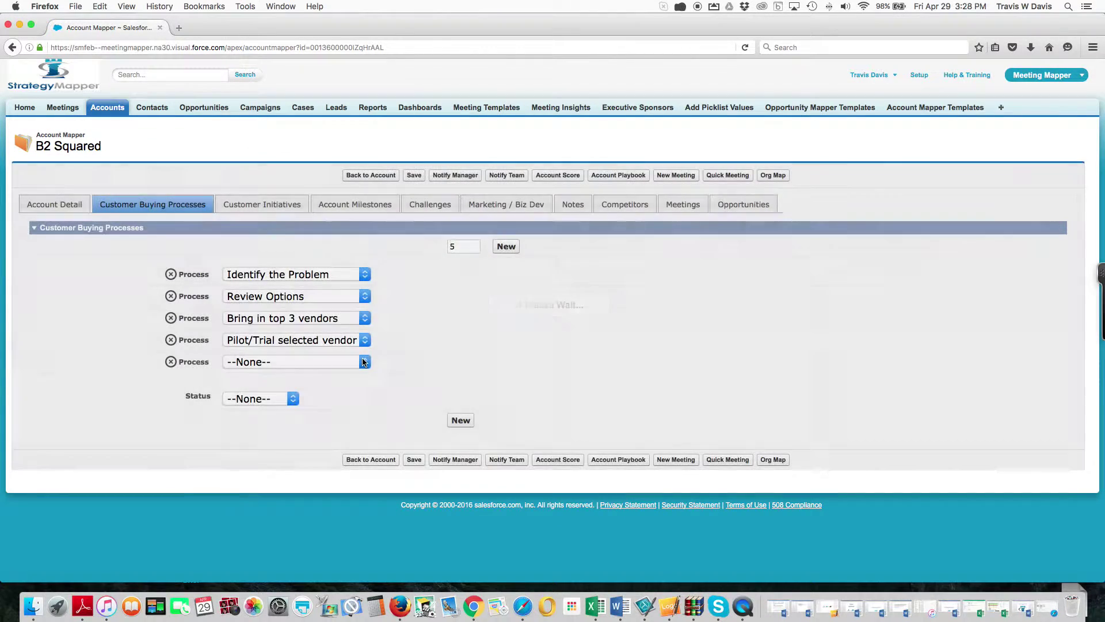
{"action": "left_click", "coordinate": [364, 362]}
{"action": "left_click", "coordinate": [315, 440]}
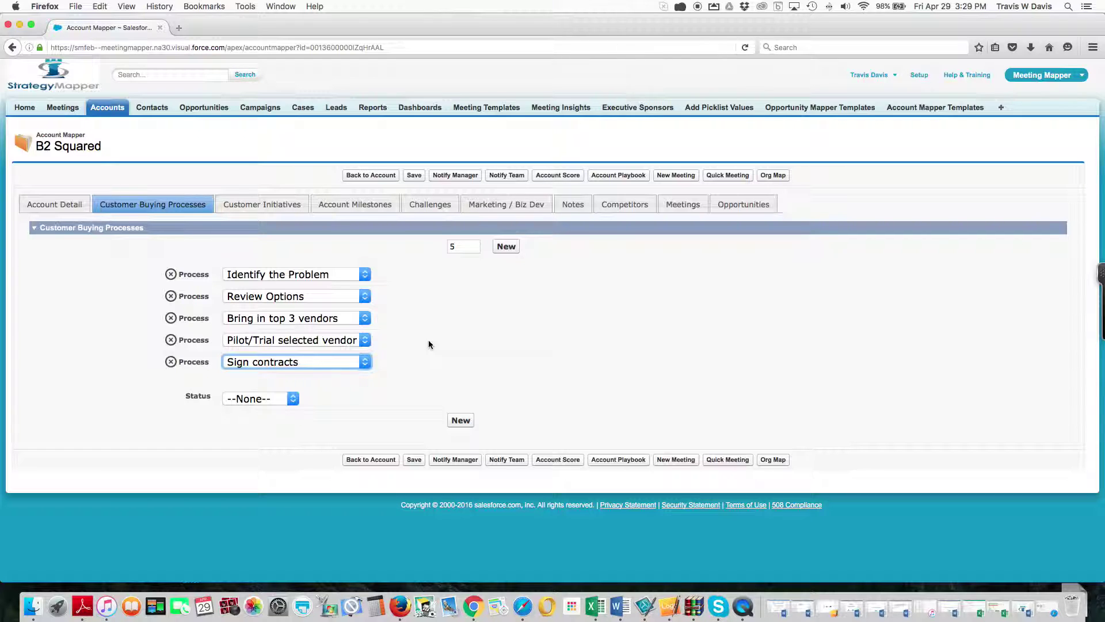
{"action": "left_click", "coordinate": [293, 399]}
{"action": "left_click", "coordinate": [284, 452]}
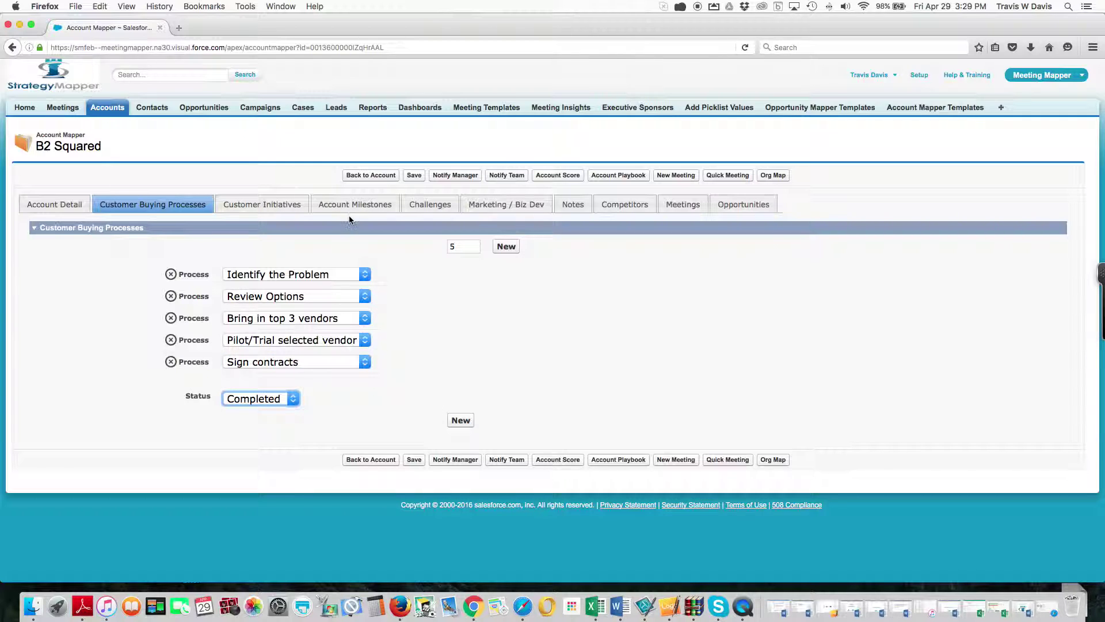
{"action": "left_click", "coordinate": [414, 177]}
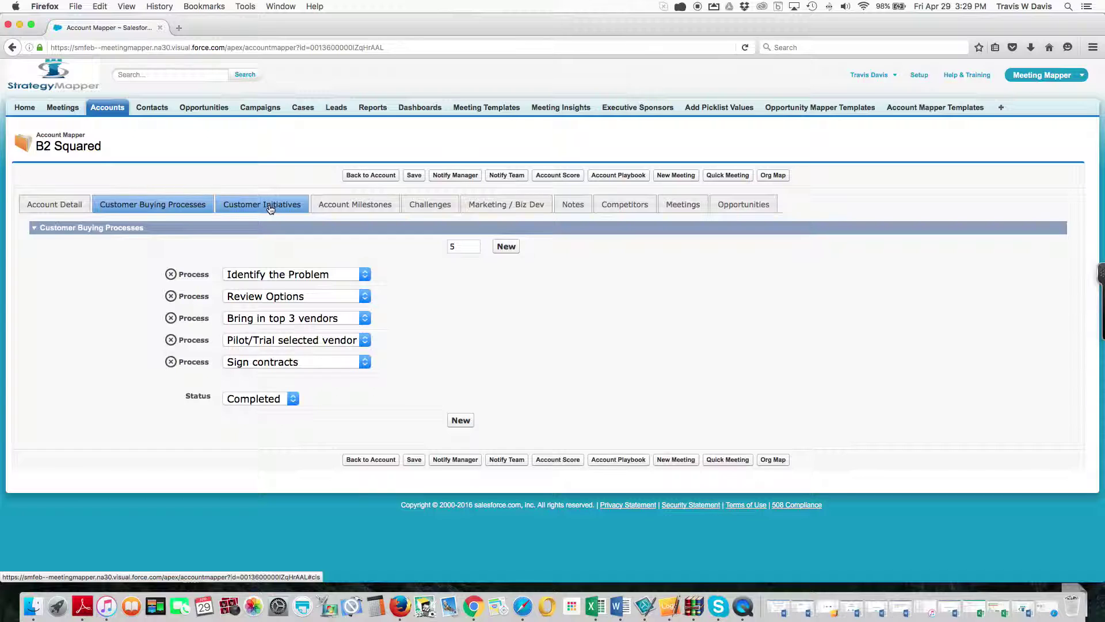
Step: Start a new Sales Enablement Platform customer initiative with information 'SFDC'
{"action": "left_click", "coordinate": [270, 209]}
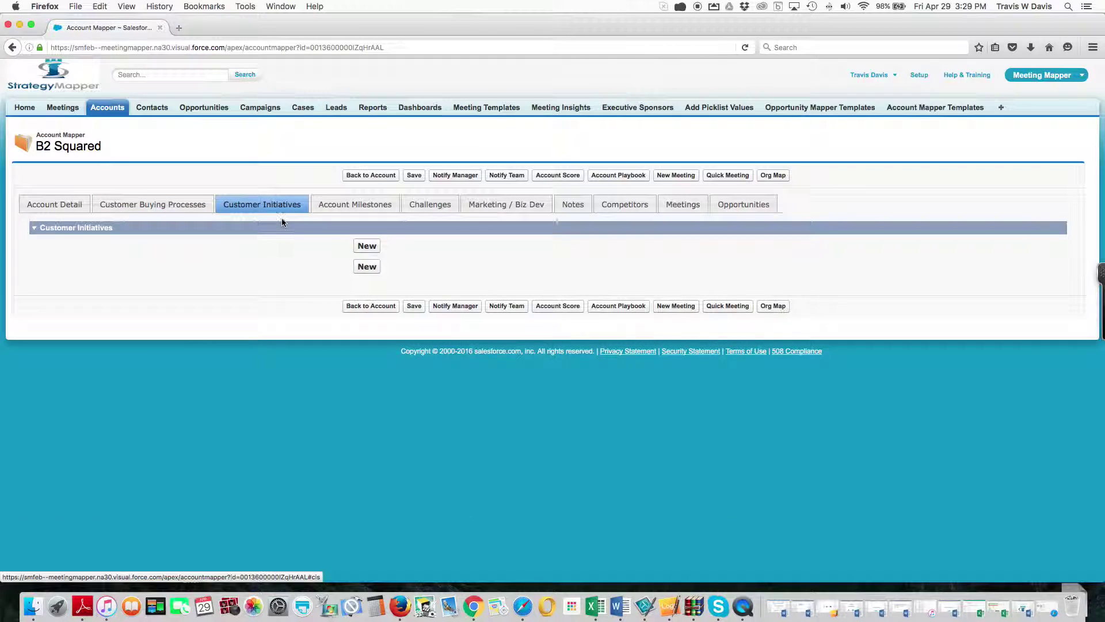
{"action": "left_click", "coordinate": [367, 247]}
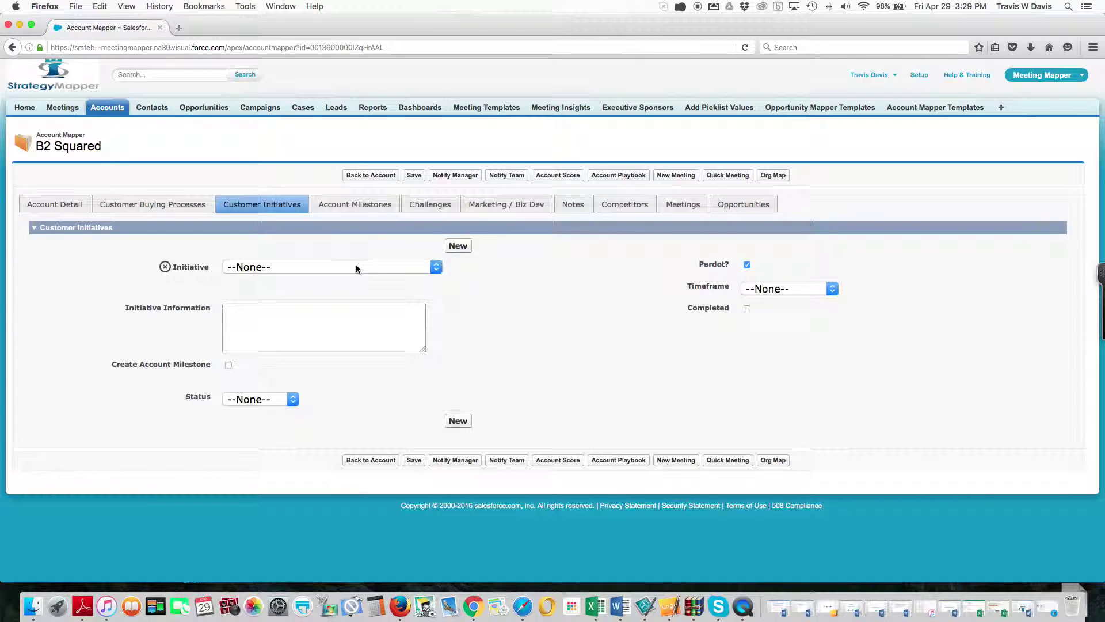
{"action": "left_click", "coordinate": [437, 270]}
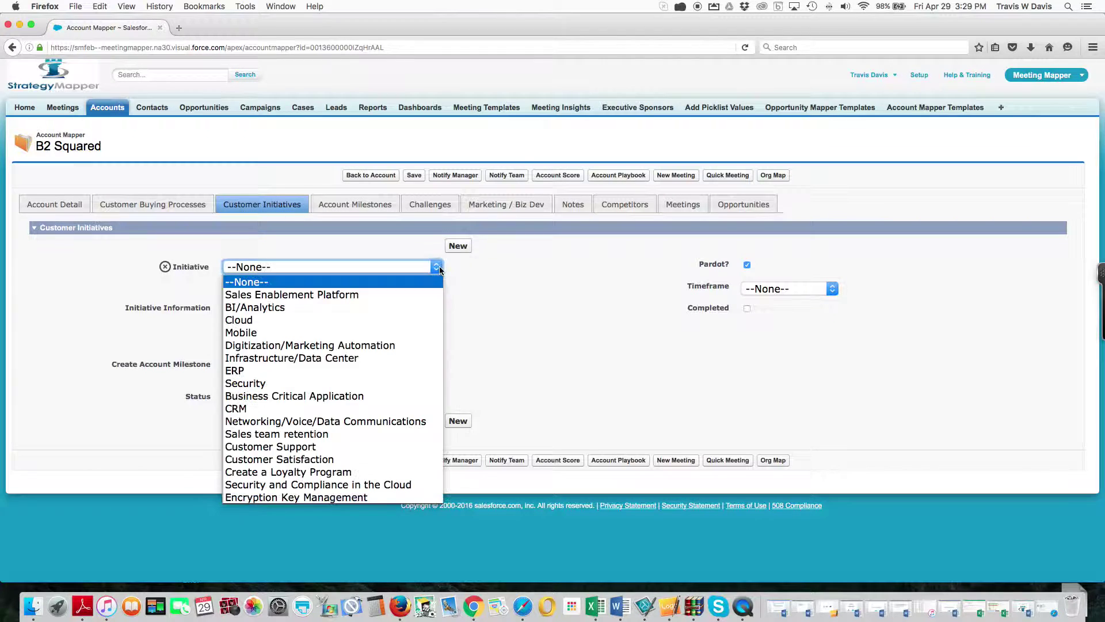
{"action": "left_click", "coordinate": [353, 294]}
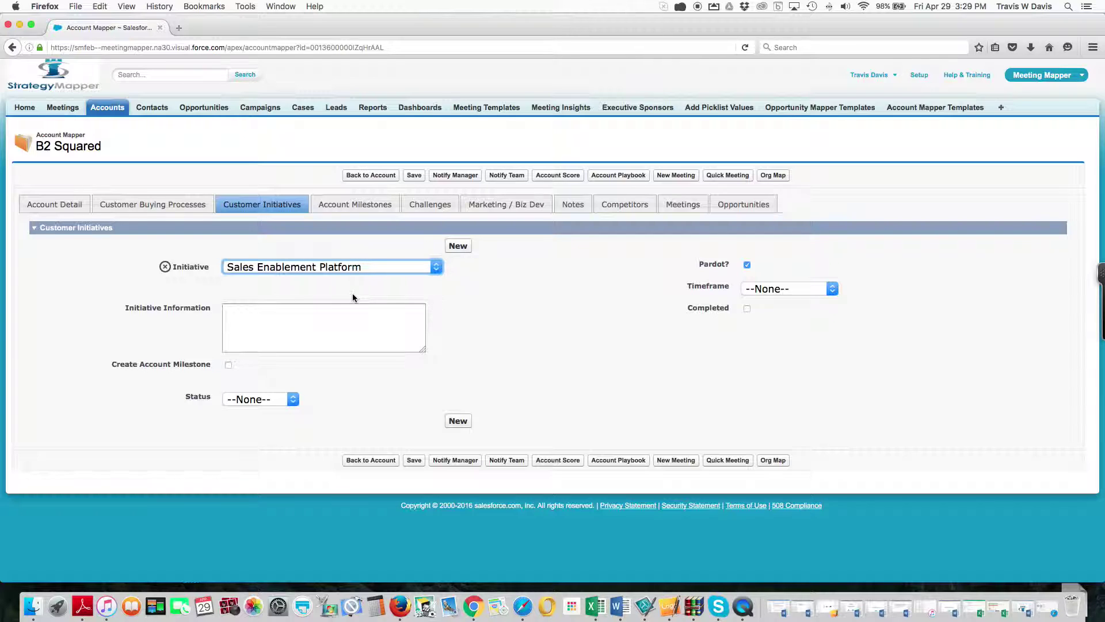
{"action": "left_click", "coordinate": [335, 318]}
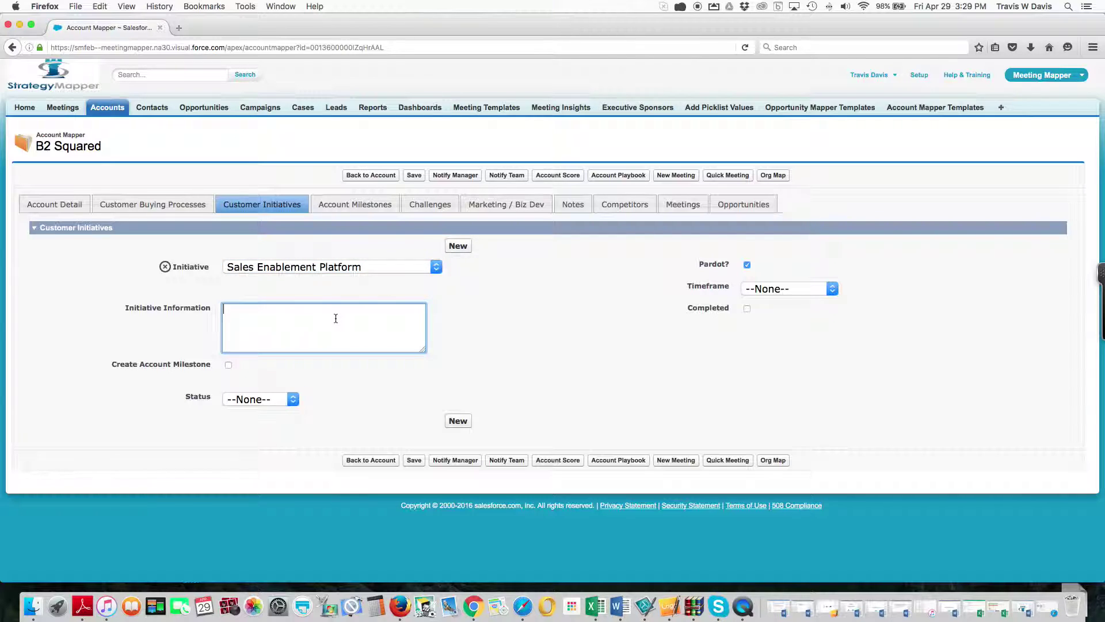
{"action": "type", "text": "SFDCE"}
{"action": "key", "text": "BackSpace"}
{"action": "key", "text": "BackSpace"}
{"action": "type", "text": "C"}
Step: Set the initiative timeframe to Current FY - Q2, save it, and mark it Working
{"action": "left_click", "coordinate": [788, 290]}
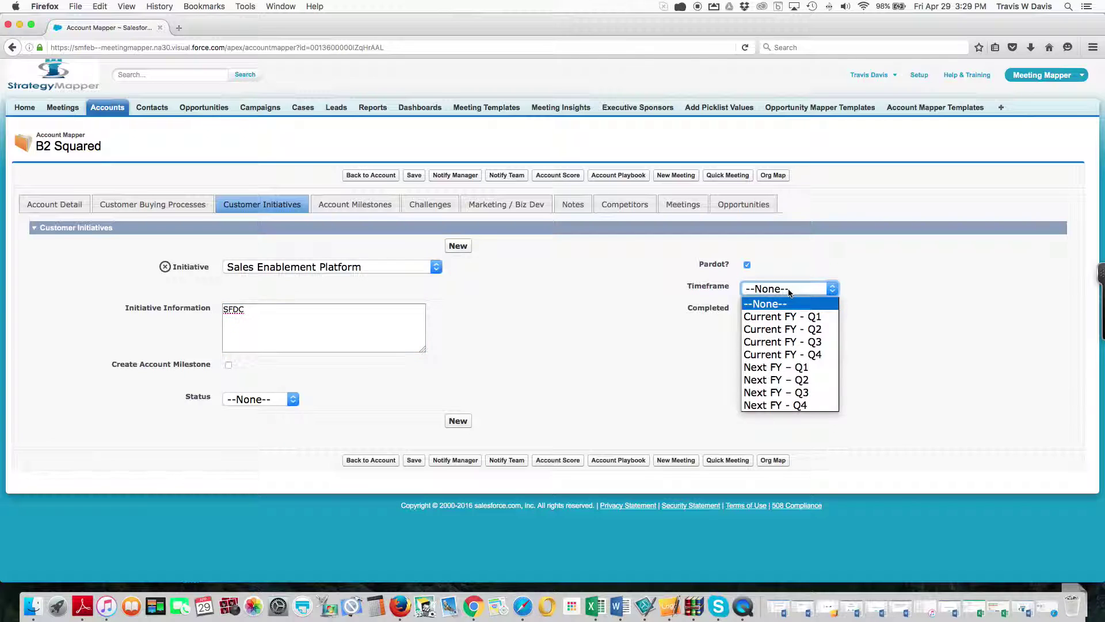
{"action": "left_click", "coordinate": [777, 330]}
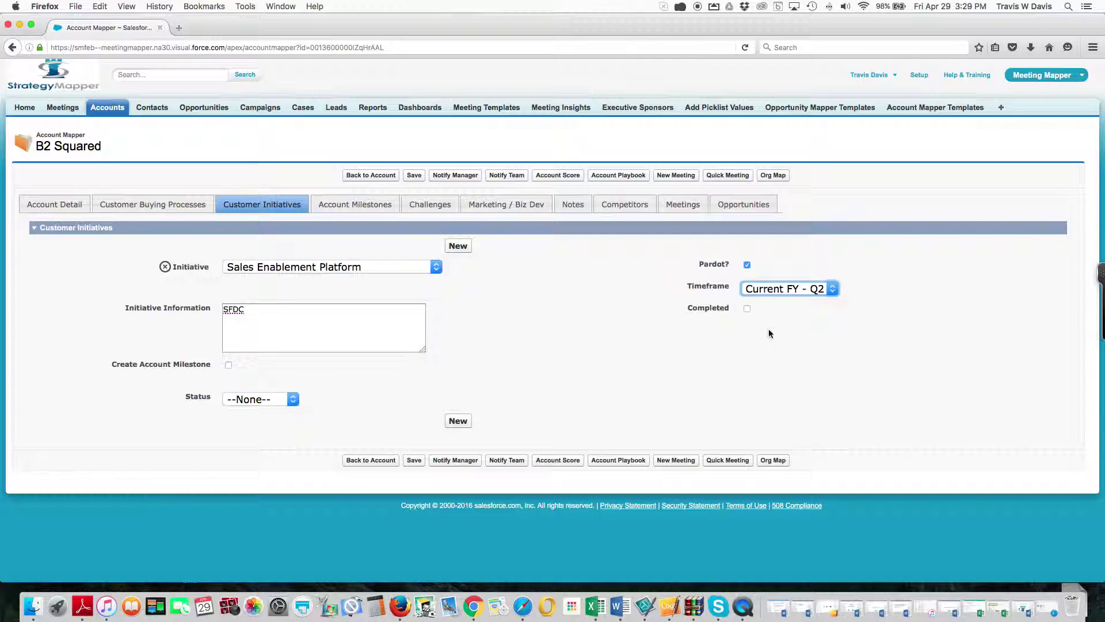
{"action": "left_click", "coordinate": [415, 176]}
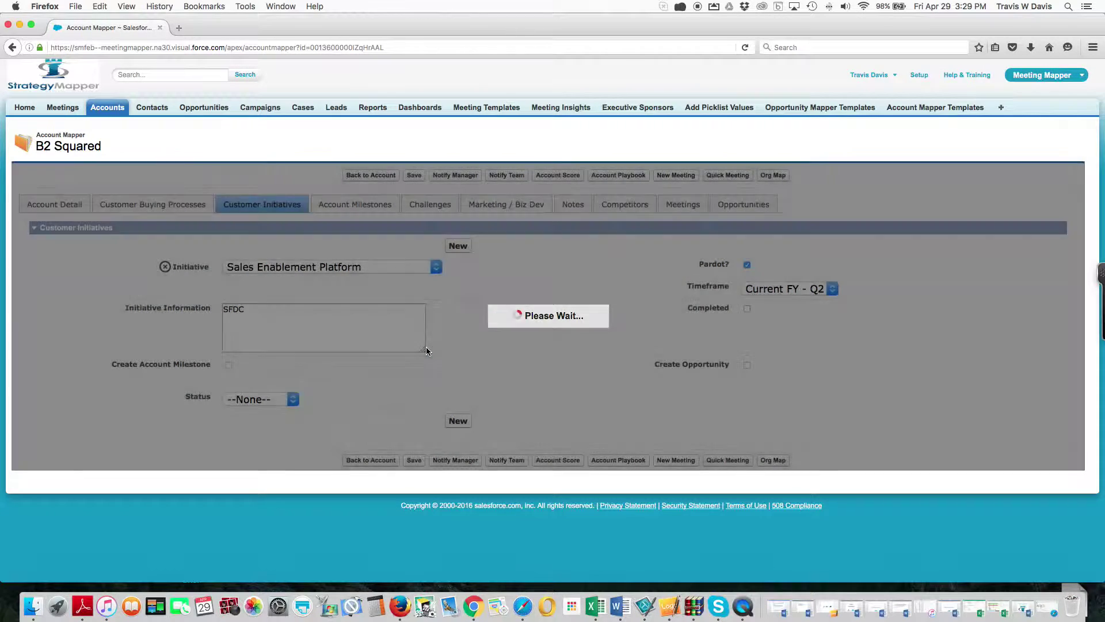
{"action": "left_click", "coordinate": [292, 398]}
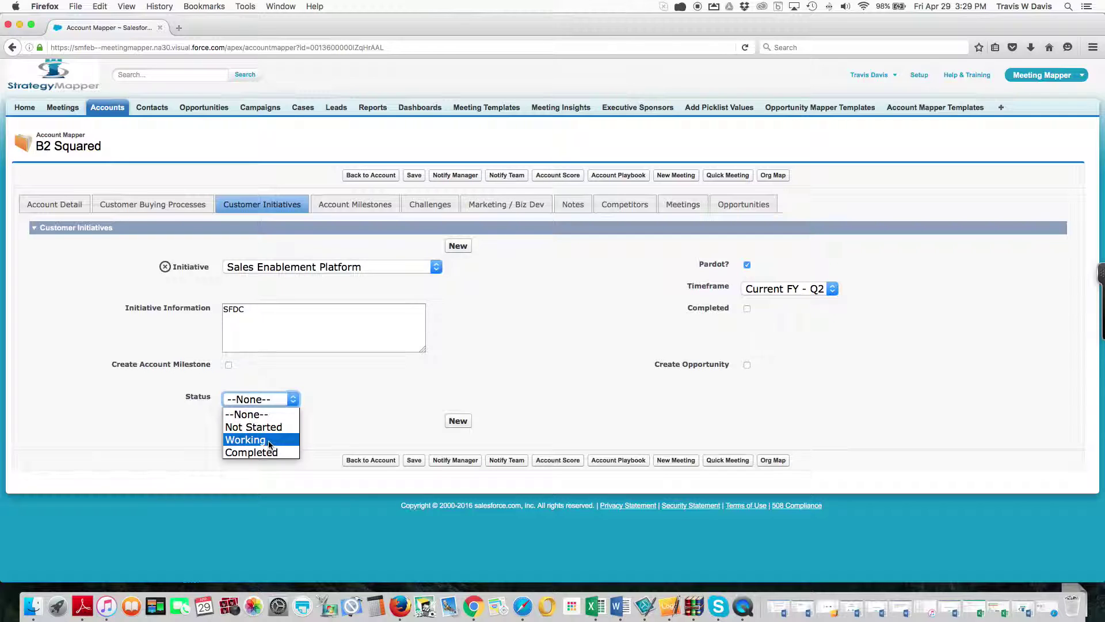
{"action": "left_click", "coordinate": [269, 441]}
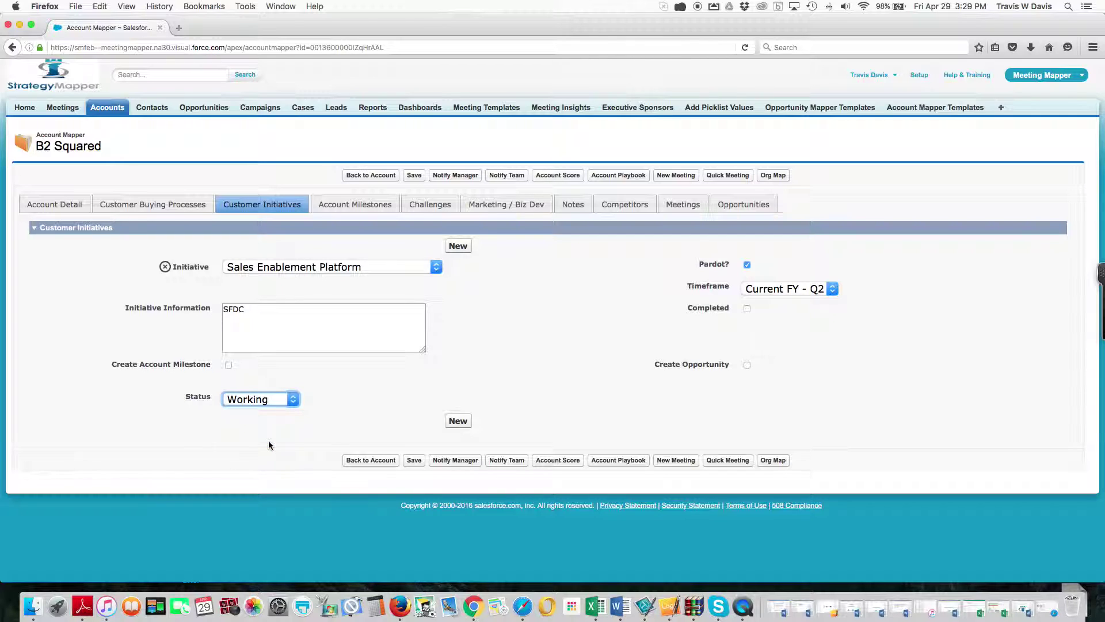
Step: Create an opportunity named 'SEP' from the initiative with close date 8/31/2016
{"action": "left_click", "coordinate": [747, 365]}
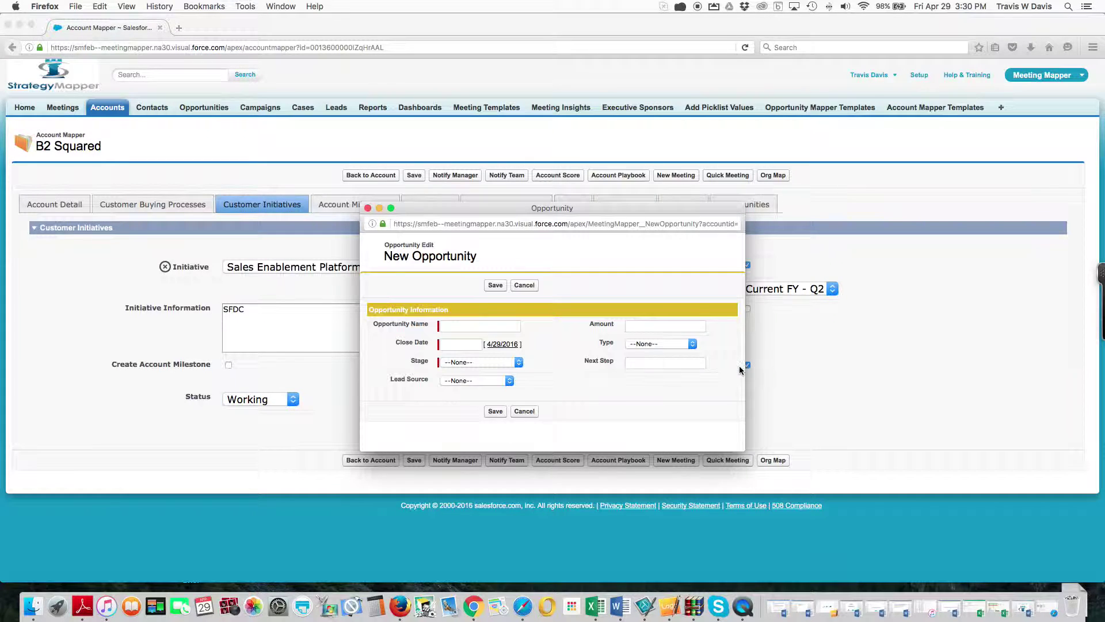
{"action": "left_click", "coordinate": [480, 327]}
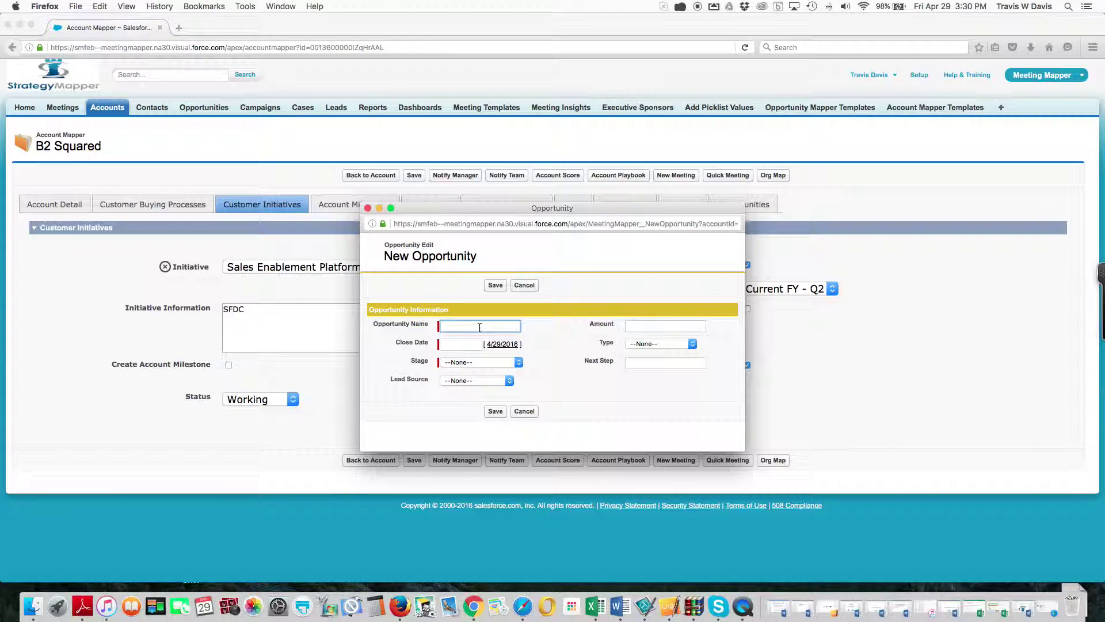
{"action": "type", "text": "SEP"}
{"action": "left_click", "coordinate": [474, 344]}
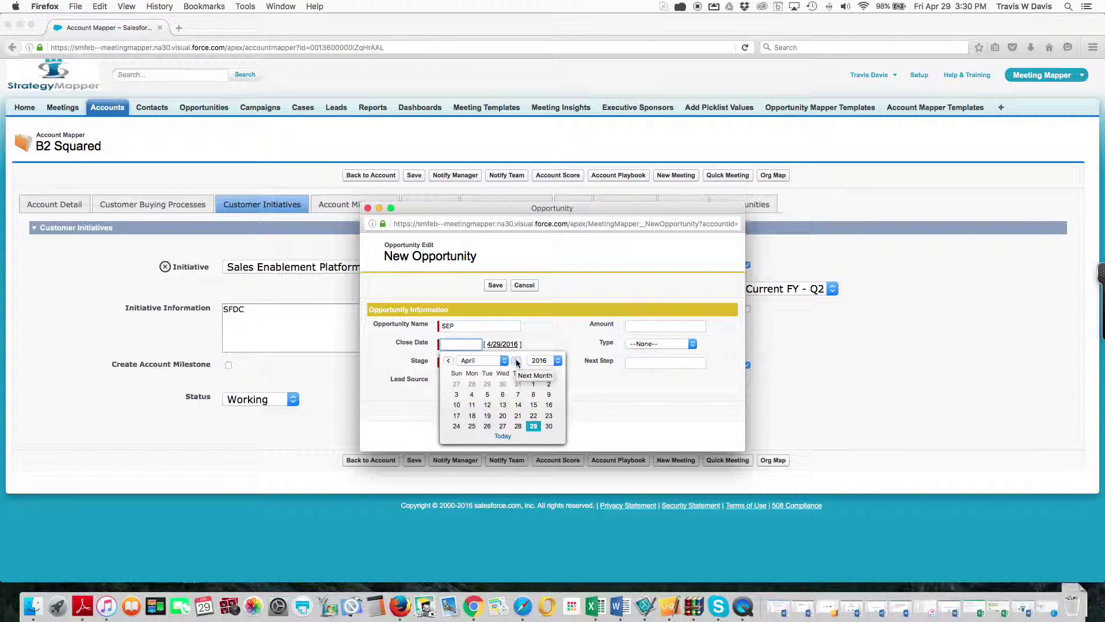
{"action": "left_click", "coordinate": [482, 361]}
{"action": "left_click", "coordinate": [504, 425]}
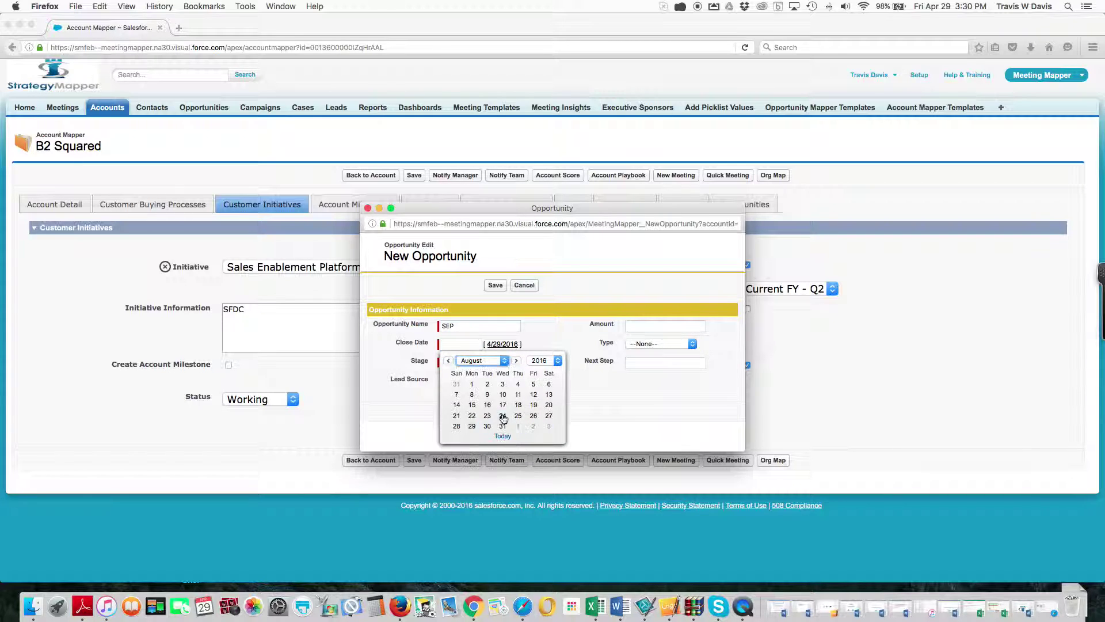
{"action": "left_click", "coordinate": [502, 426]}
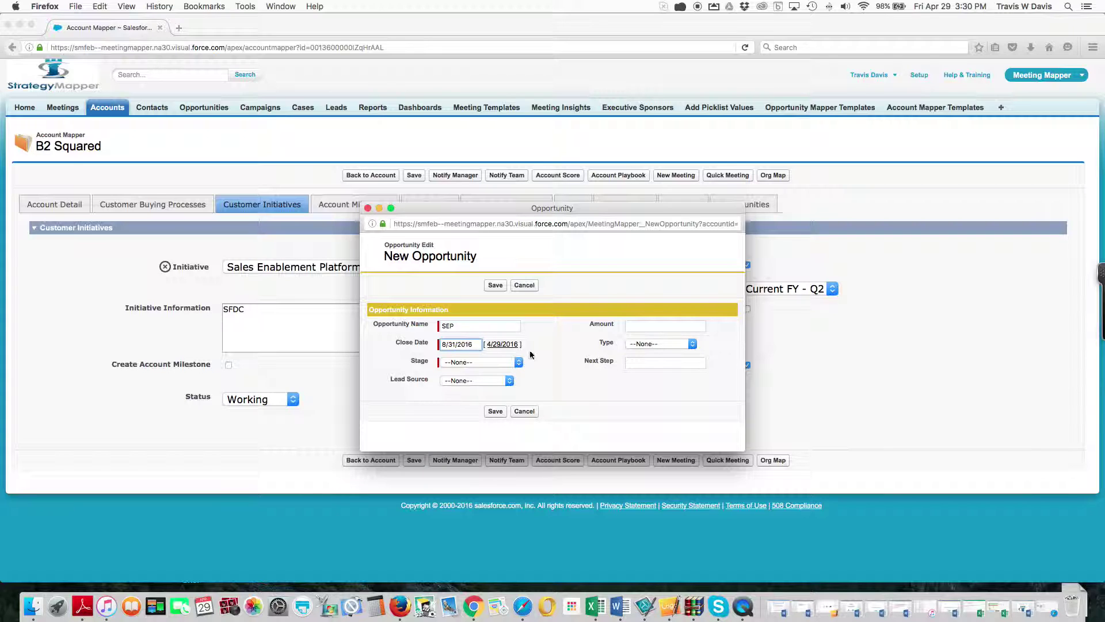
Step: Set stage Prospecting, lead source Other and type New Business, then save the opportunity
{"action": "left_click", "coordinate": [518, 361]}
{"action": "left_click", "coordinate": [501, 377]}
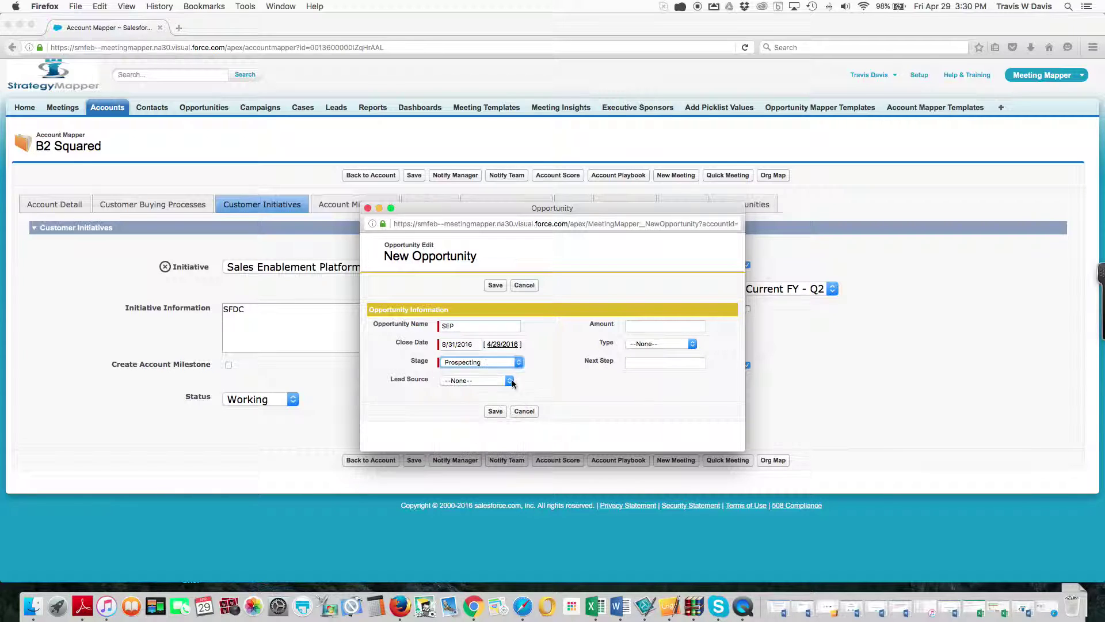
{"action": "left_click", "coordinate": [507, 382]}
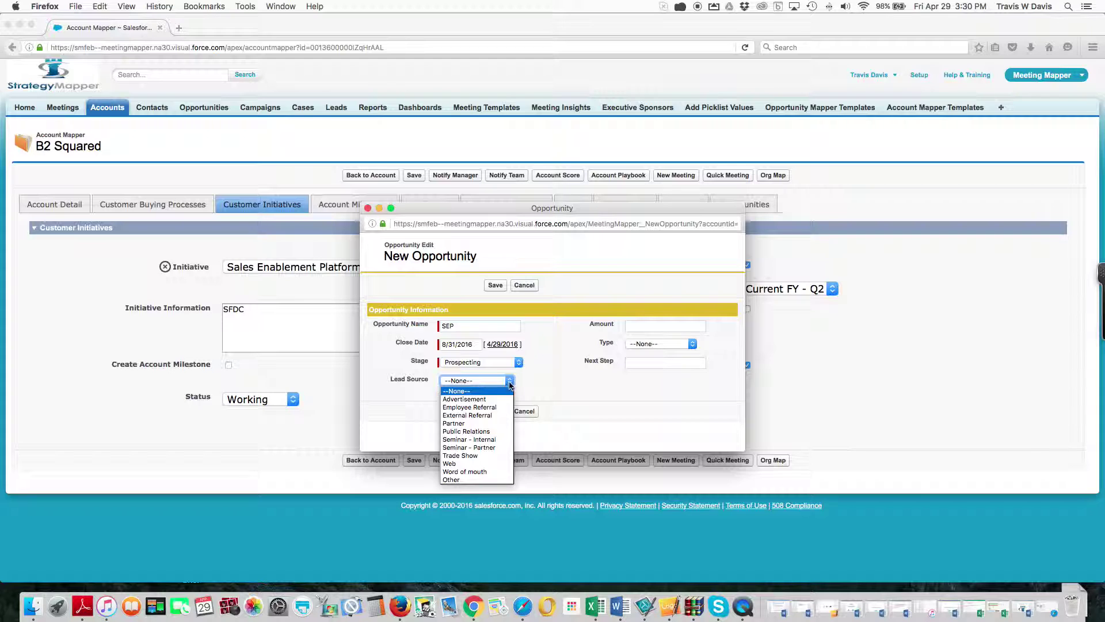
{"action": "left_click", "coordinate": [466, 480]}
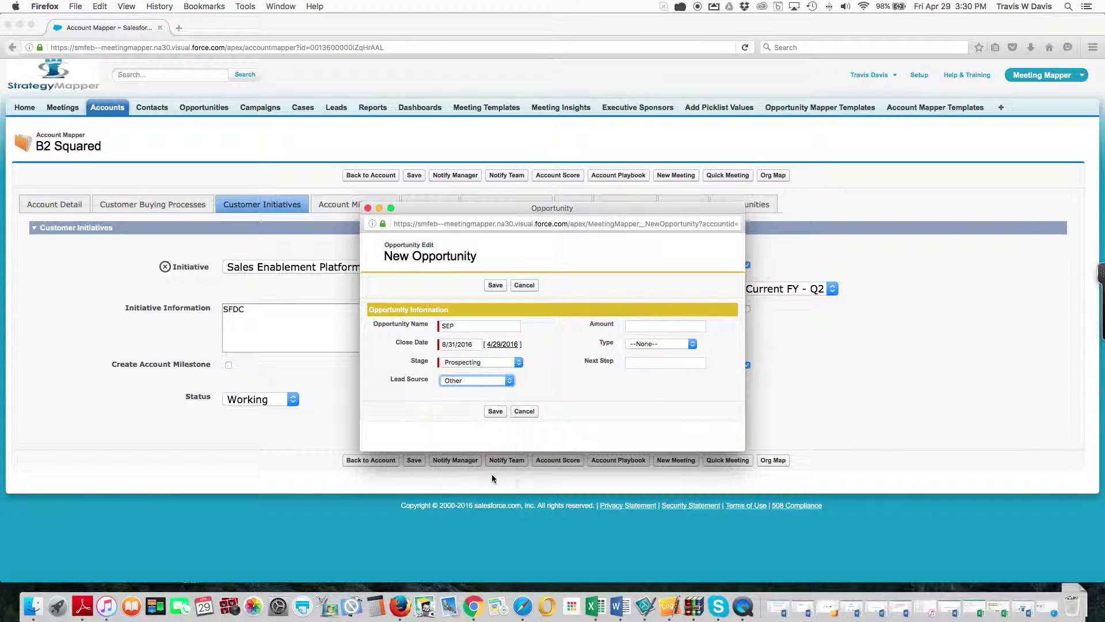
{"action": "left_click", "coordinate": [692, 343]}
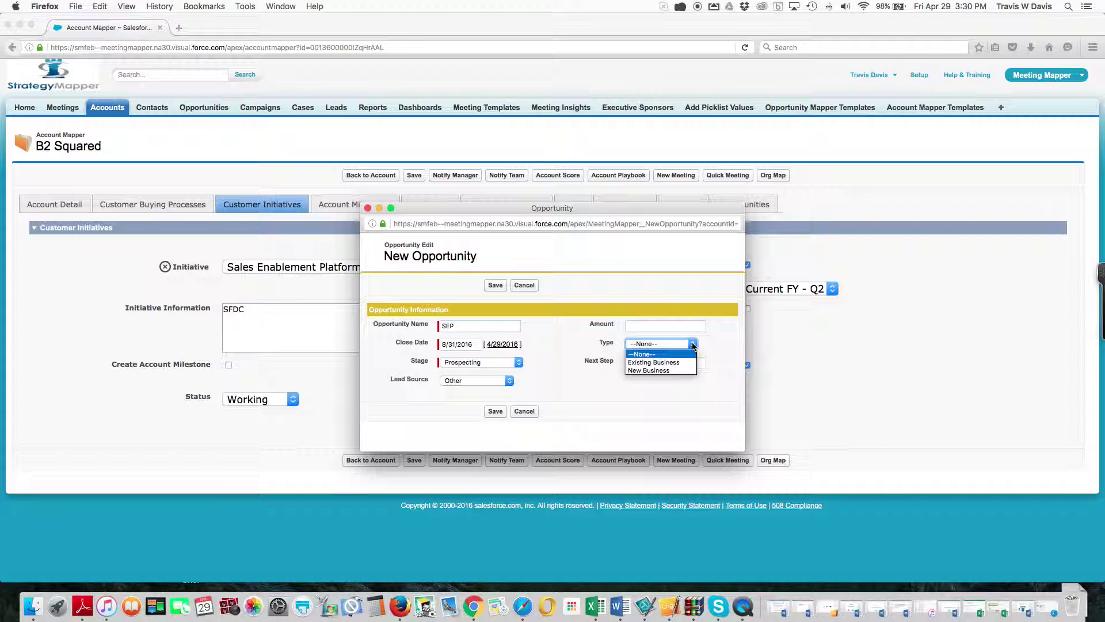
{"action": "left_click", "coordinate": [679, 371]}
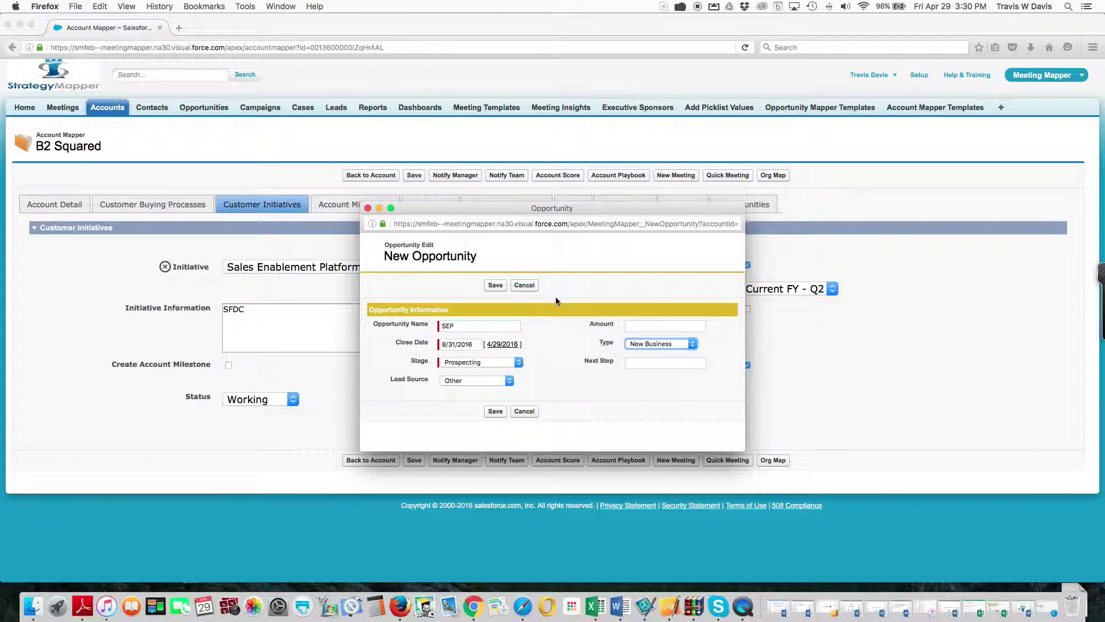
{"action": "left_click", "coordinate": [496, 286]}
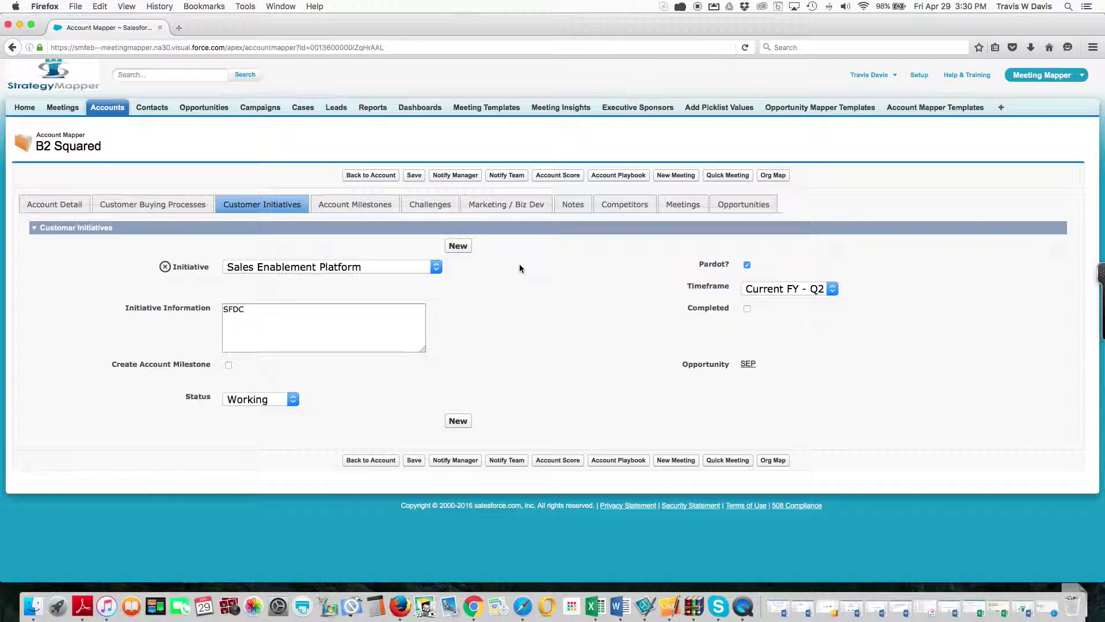
Step: Add a 'Schedule a initial meeting' milestone assigned to a user, described 'Initial meeting with custome'
{"action": "left_click", "coordinate": [357, 210]}
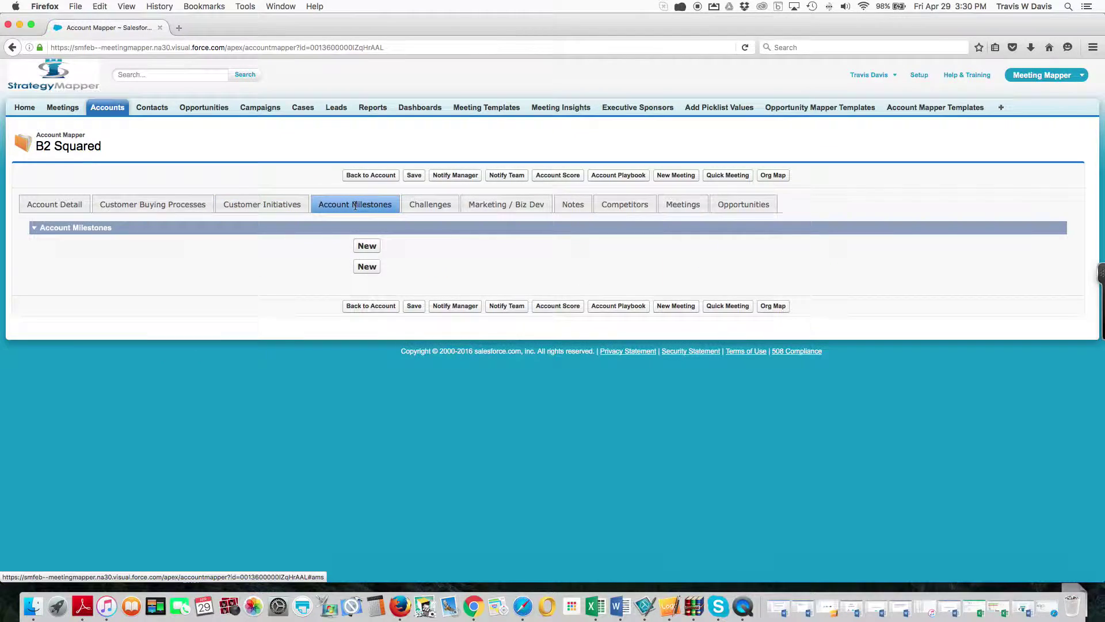
{"action": "left_click", "coordinate": [364, 247]}
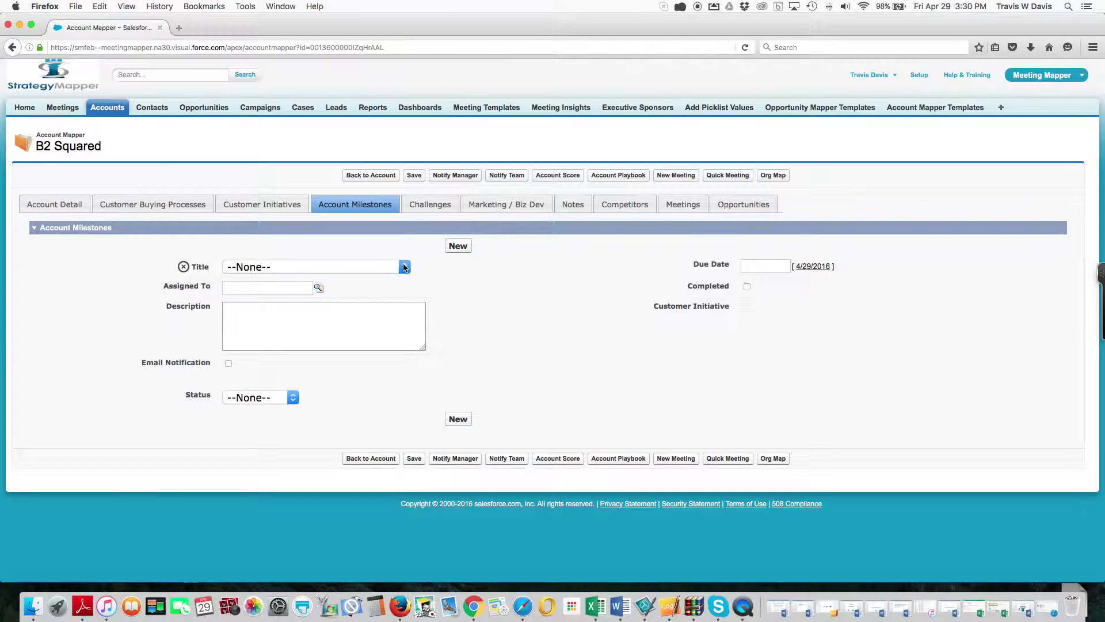
{"action": "left_click", "coordinate": [400, 268]}
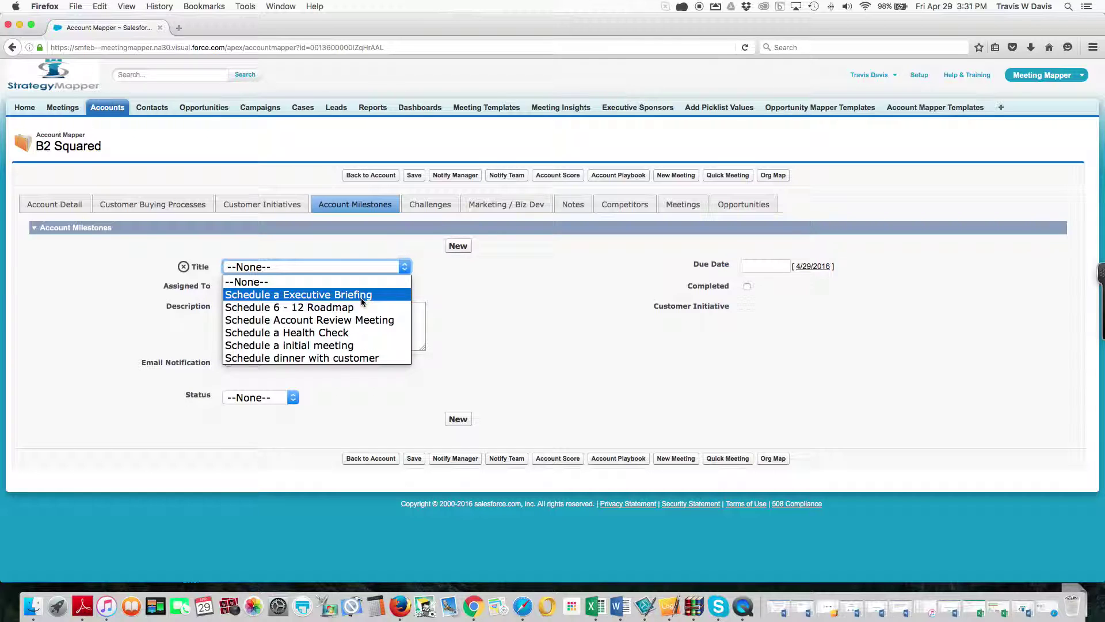
{"action": "left_click", "coordinate": [350, 345]}
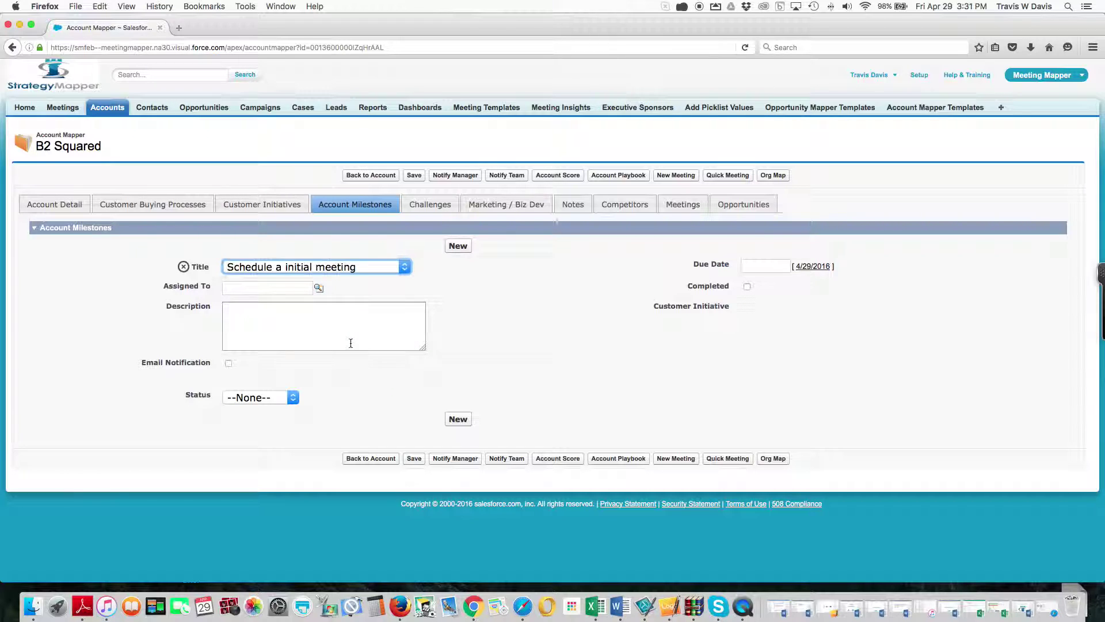
{"action": "left_click", "coordinate": [319, 286]}
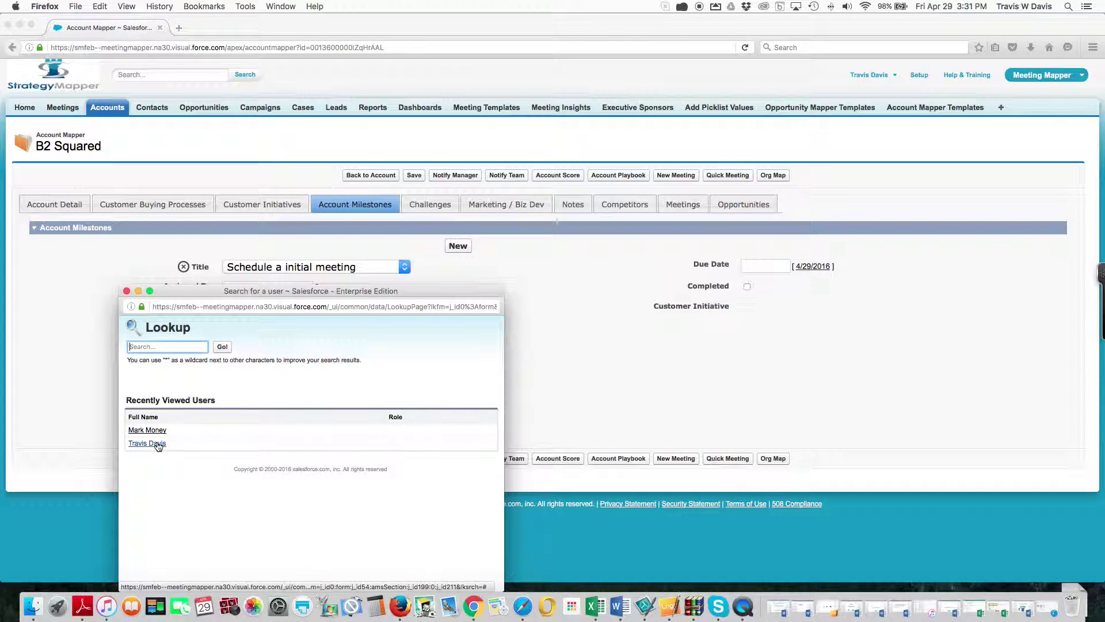
{"action": "left_click", "coordinate": [151, 444]}
{"action": "left_click", "coordinate": [251, 328]}
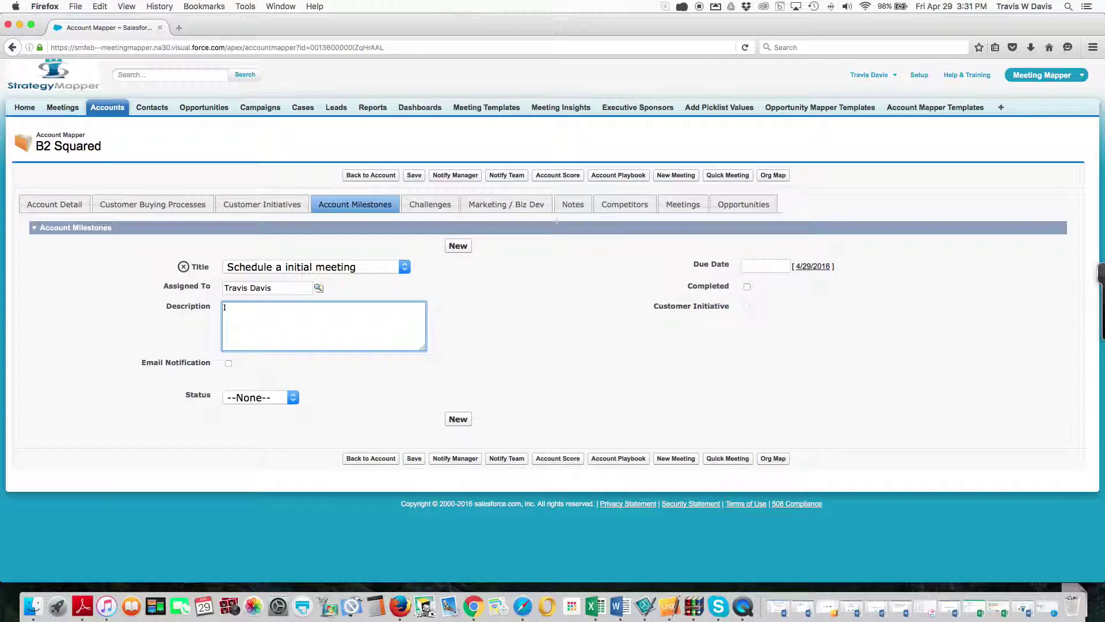
{"action": "type", "text": "Initial meeting with customer."}
Step: Turn on email notification, set status Working and due date 5/12/2016
{"action": "left_click", "coordinate": [228, 362]}
{"action": "left_click", "coordinate": [290, 397]}
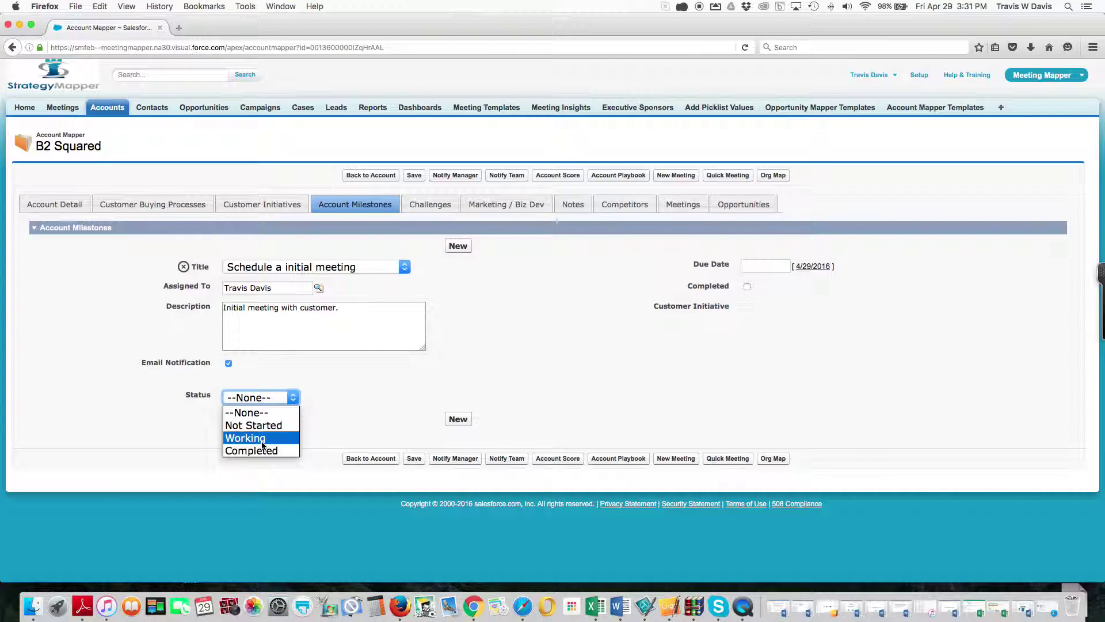
{"action": "left_click", "coordinate": [264, 438]}
{"action": "left_click", "coordinate": [766, 266]}
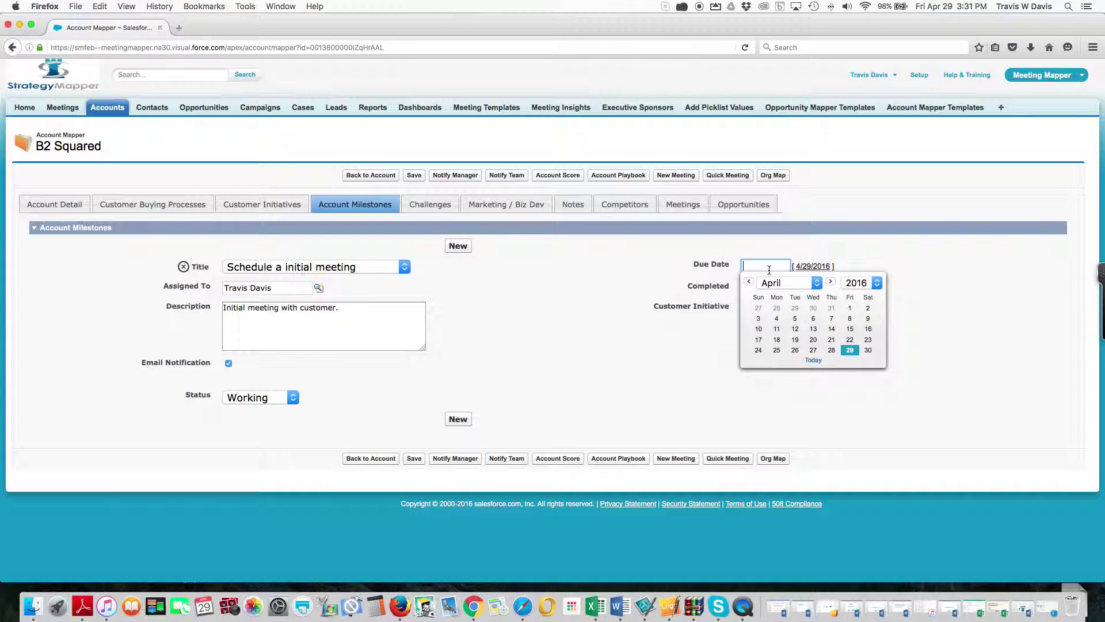
{"action": "left_click", "coordinate": [831, 281]}
{"action": "left_click", "coordinate": [831, 318]}
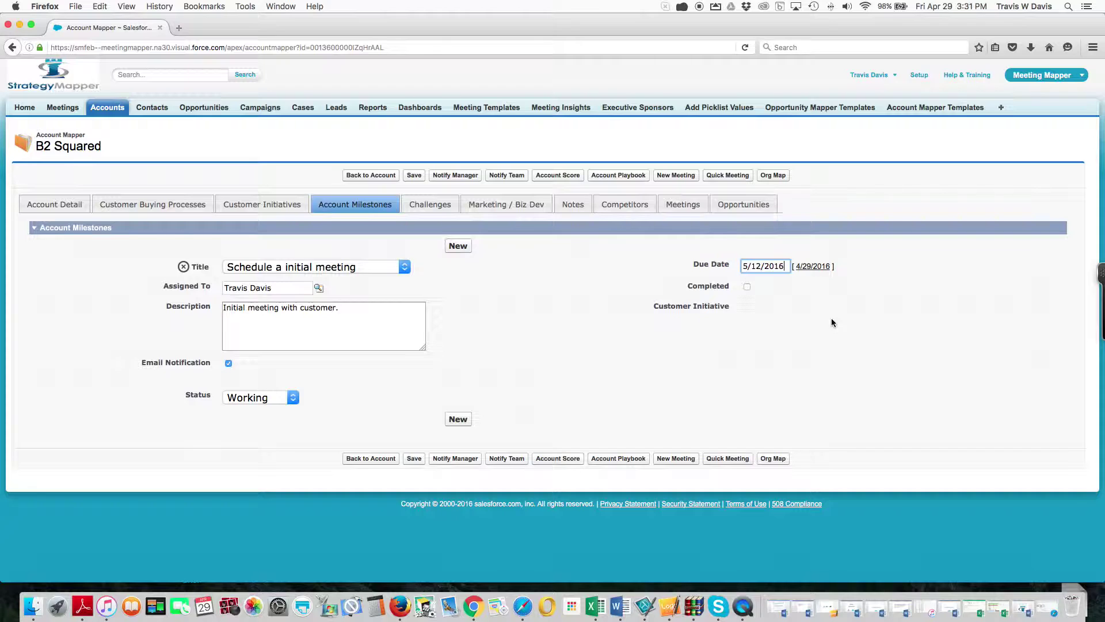
Step: Save the milestone 'Initial meeting with customer.' with status Working, due 5/12/2016
{"action": "left_click", "coordinate": [415, 175]}
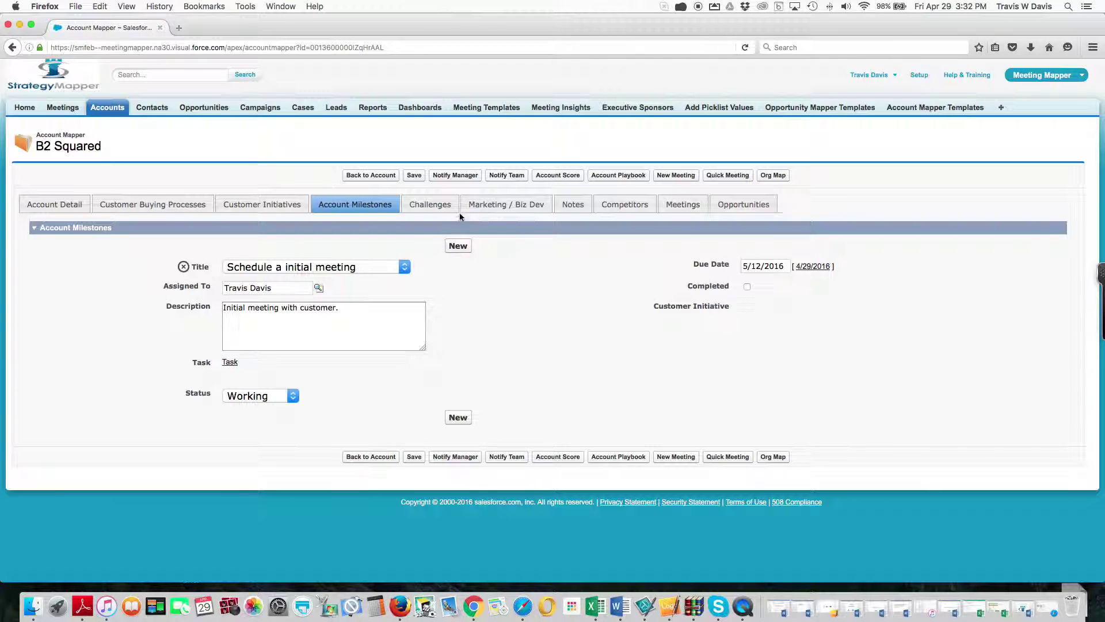
Step: Add a new challenge, 'legal process normally takes 30 - 45 days', with status Working
{"action": "left_click", "coordinate": [426, 204]}
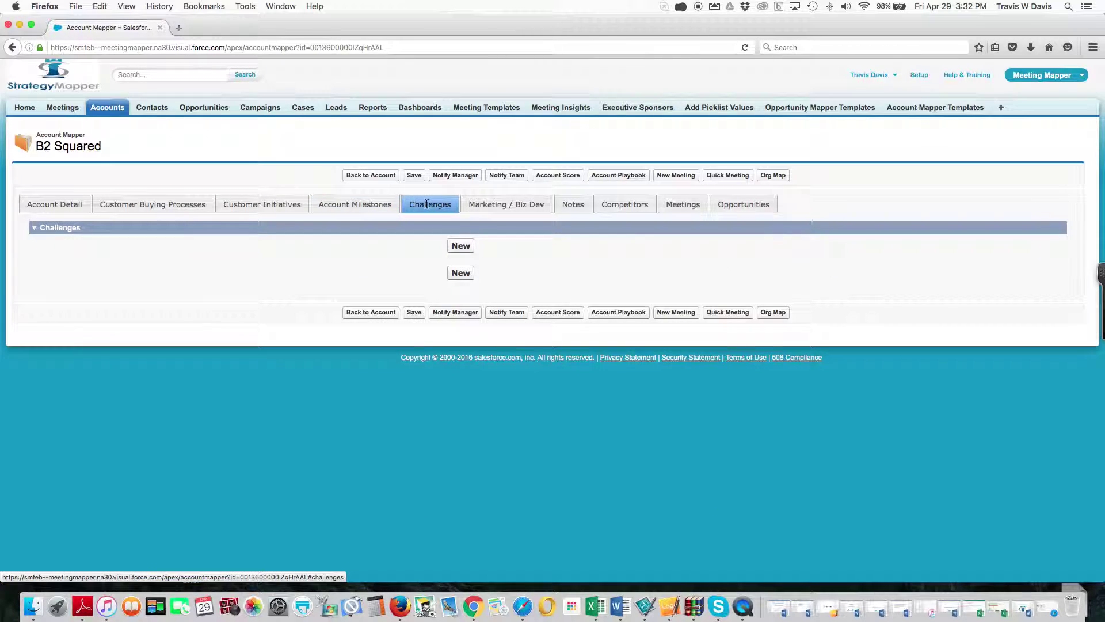
{"action": "left_click", "coordinate": [456, 248]}
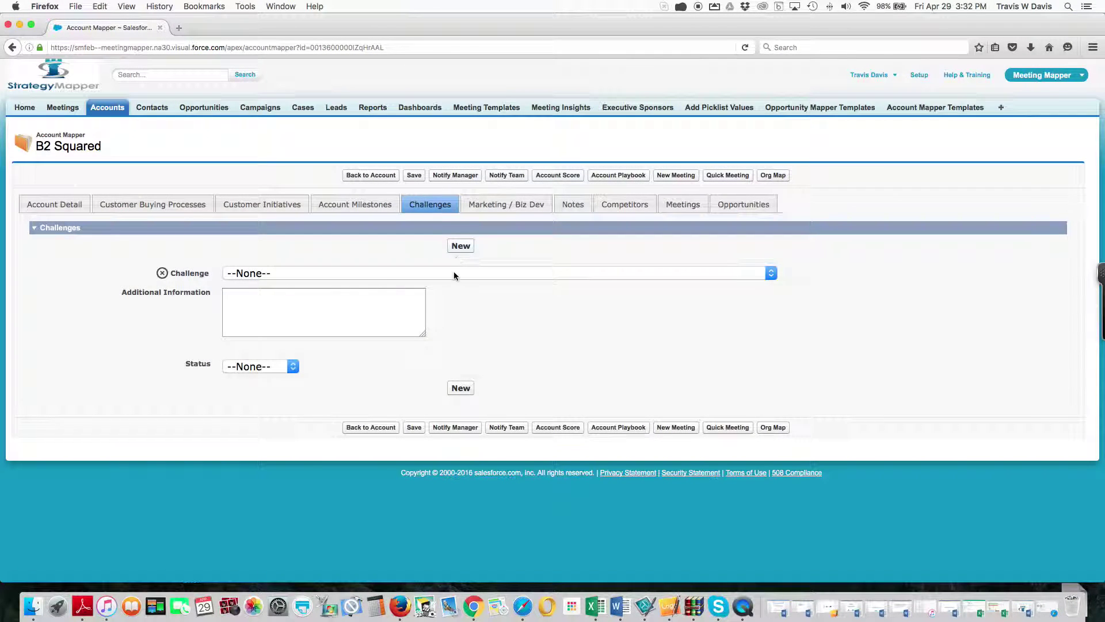
{"action": "left_click", "coordinate": [454, 272]}
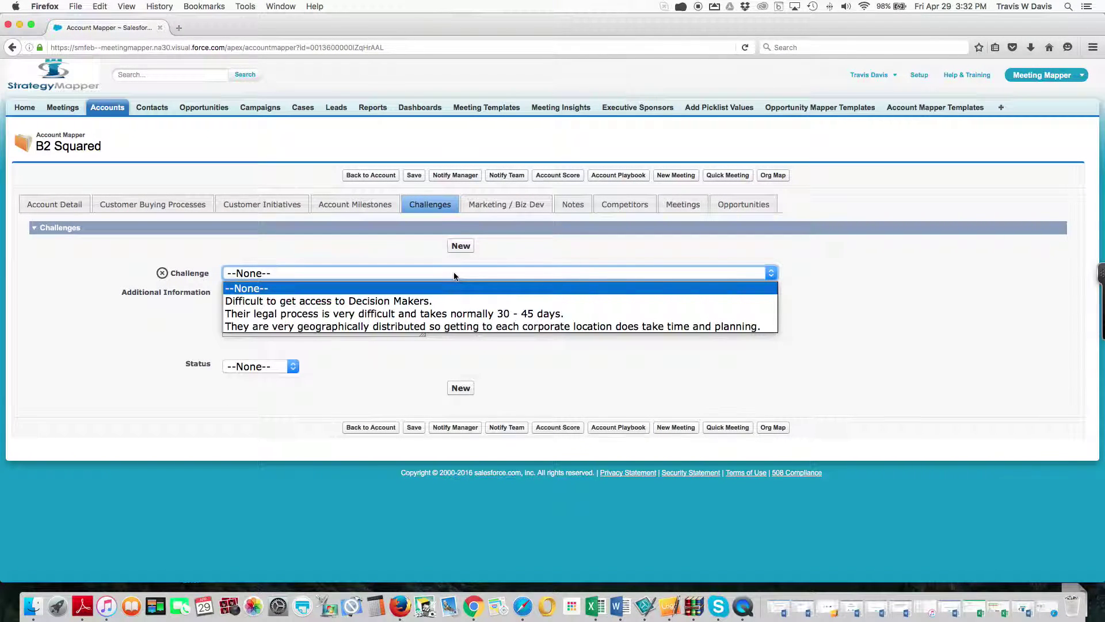
{"action": "left_click", "coordinate": [437, 316]}
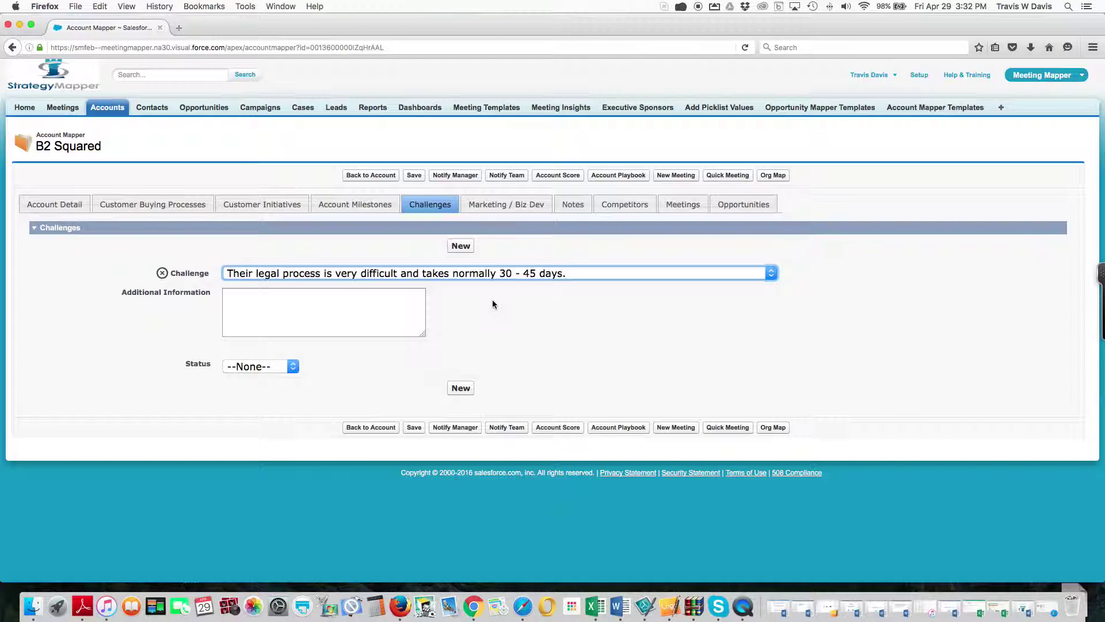
{"action": "left_click", "coordinate": [293, 367]}
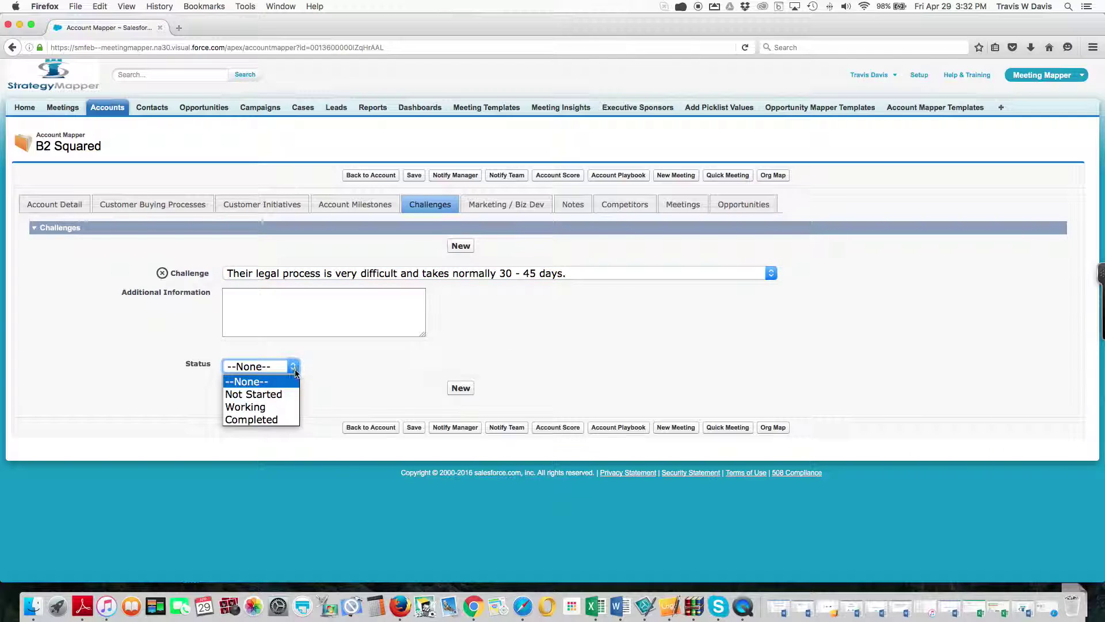
{"action": "left_click", "coordinate": [278, 408]}
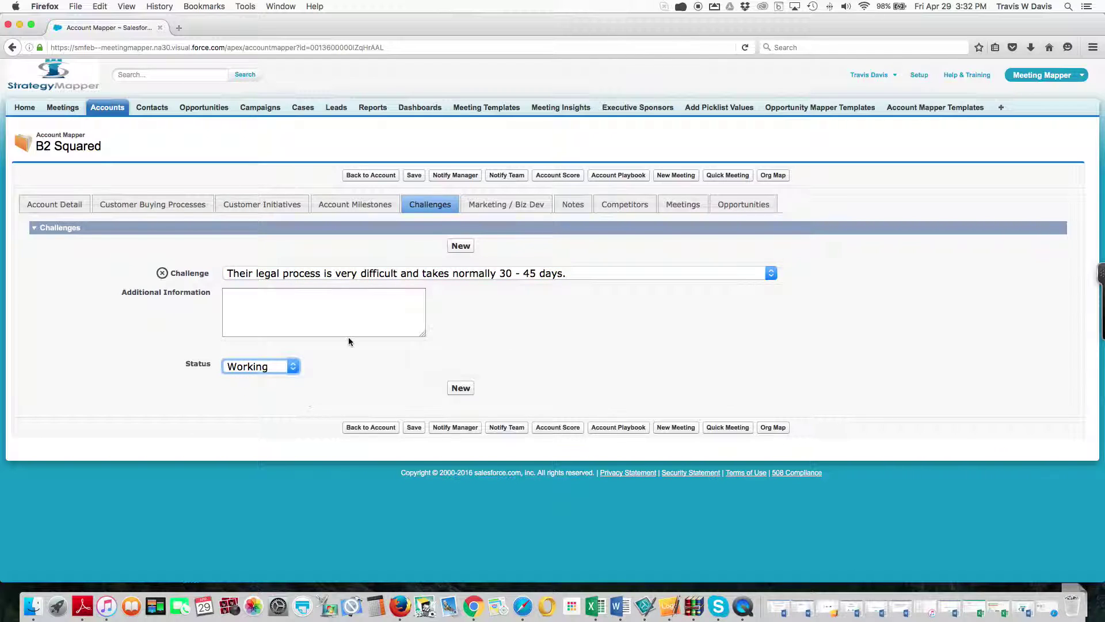
Step: View the Marketing / Biz Dev section, whose Marketing and Business Development fields are empty and Not Started
{"action": "left_click", "coordinate": [506, 205]}
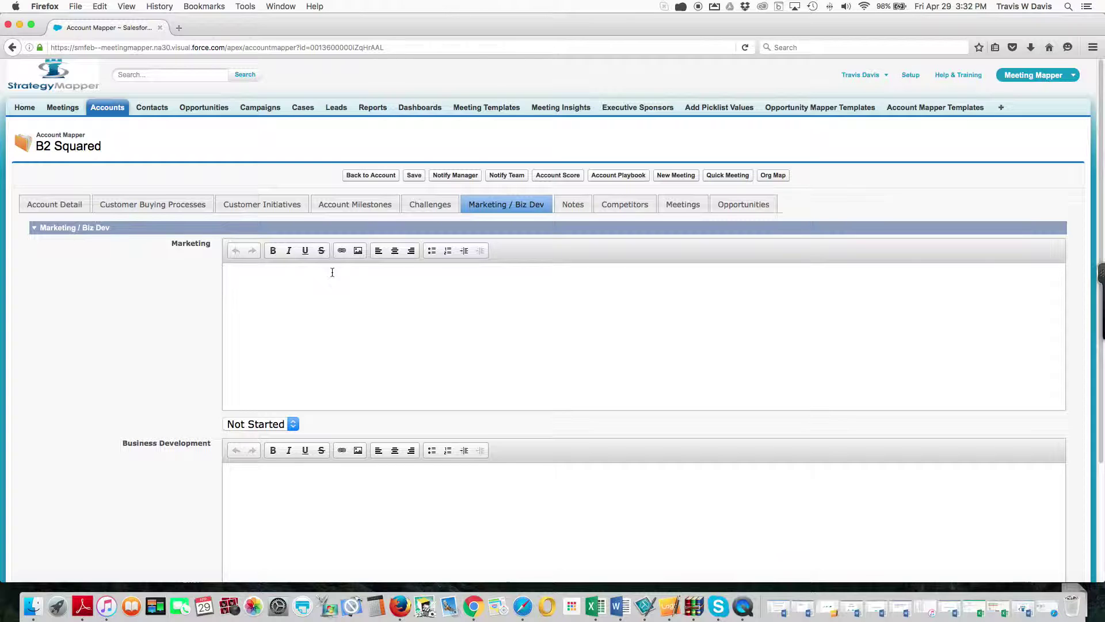
Step: Create and save a note reading 'Quick call - all the information.', stamped 4/29/2016 3:32 PM
{"action": "left_click", "coordinate": [576, 205]}
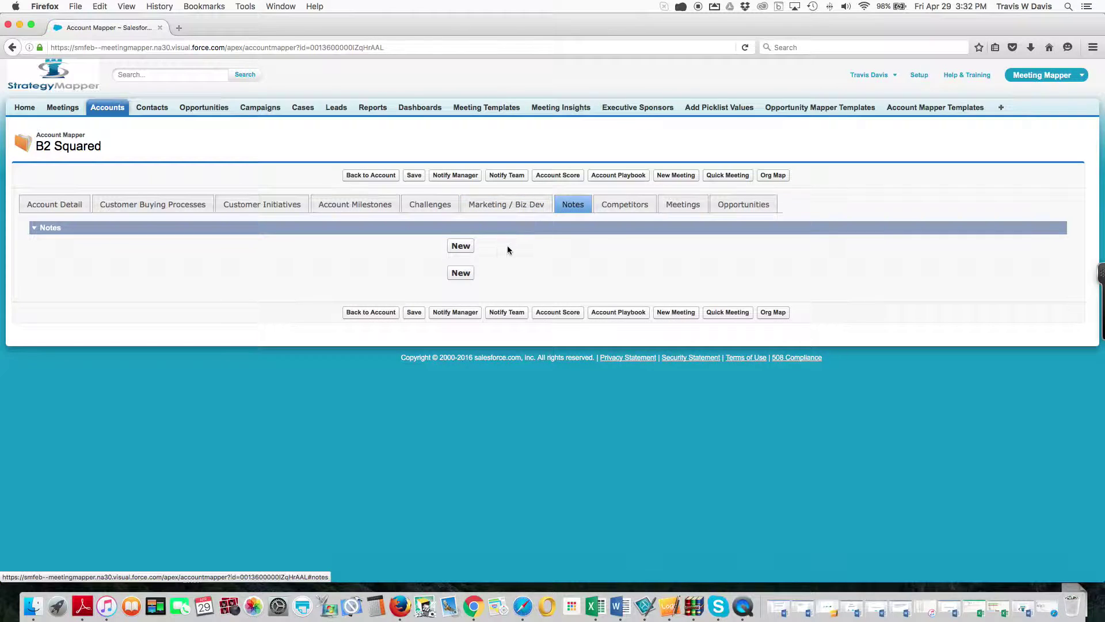
{"action": "left_click", "coordinate": [464, 247]}
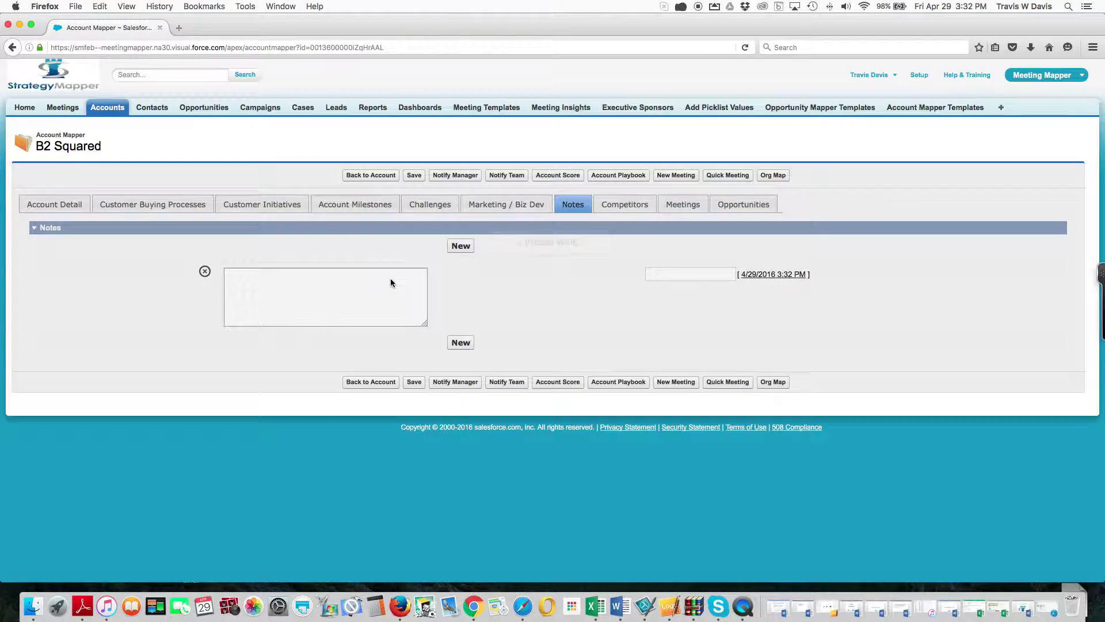
{"action": "left_click", "coordinate": [343, 288]}
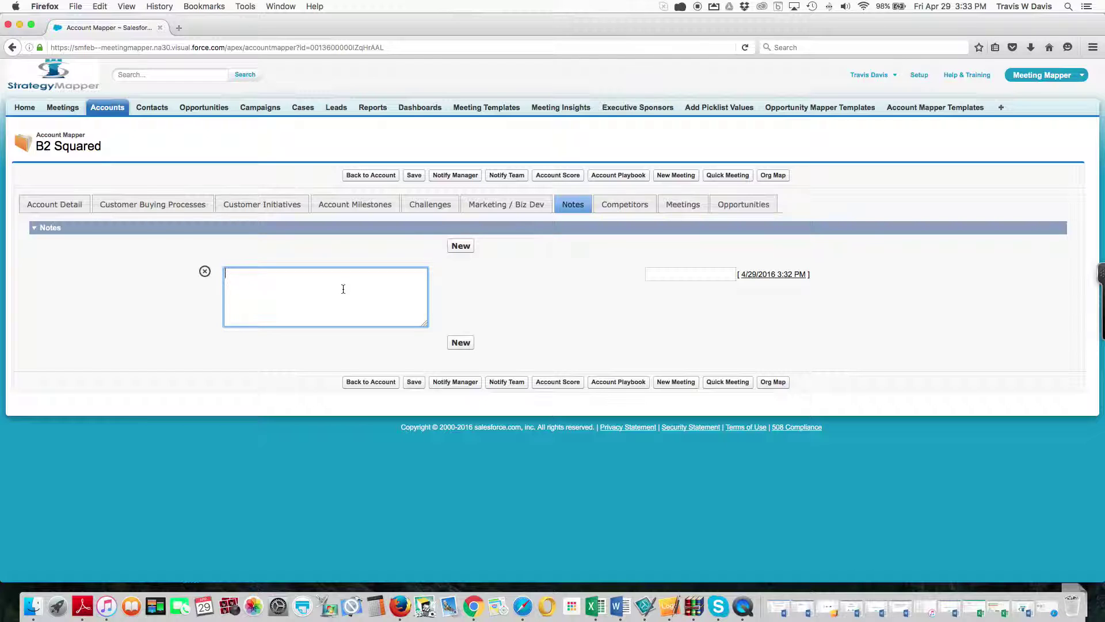
{"action": "type", "text": "Quick call - all the information."}
{"action": "left_click", "coordinate": [774, 274]}
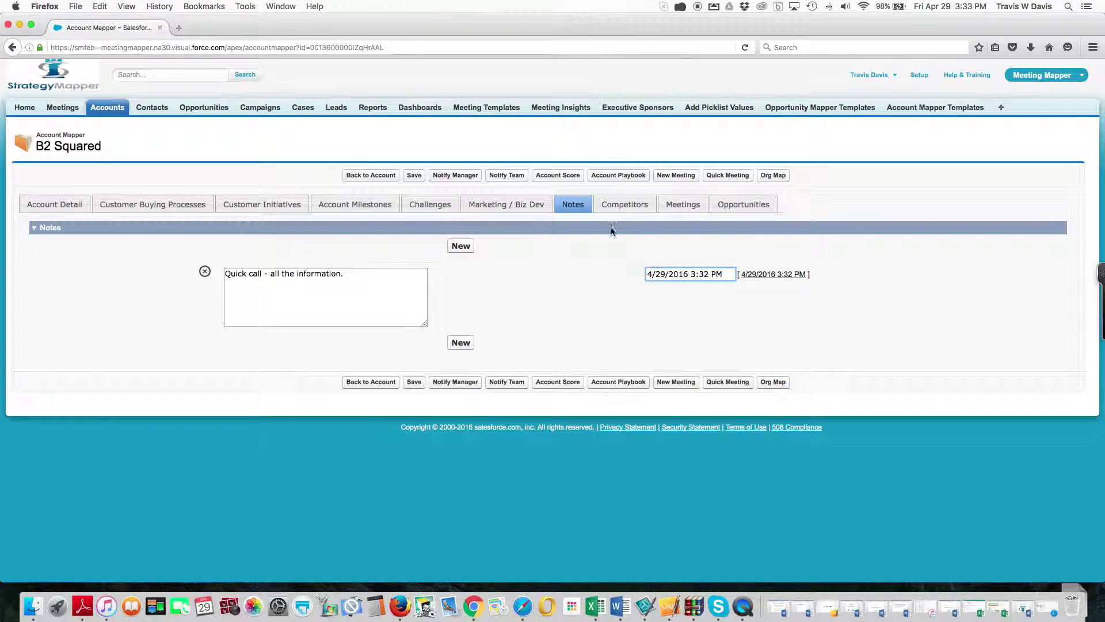
{"action": "left_click", "coordinate": [414, 176]}
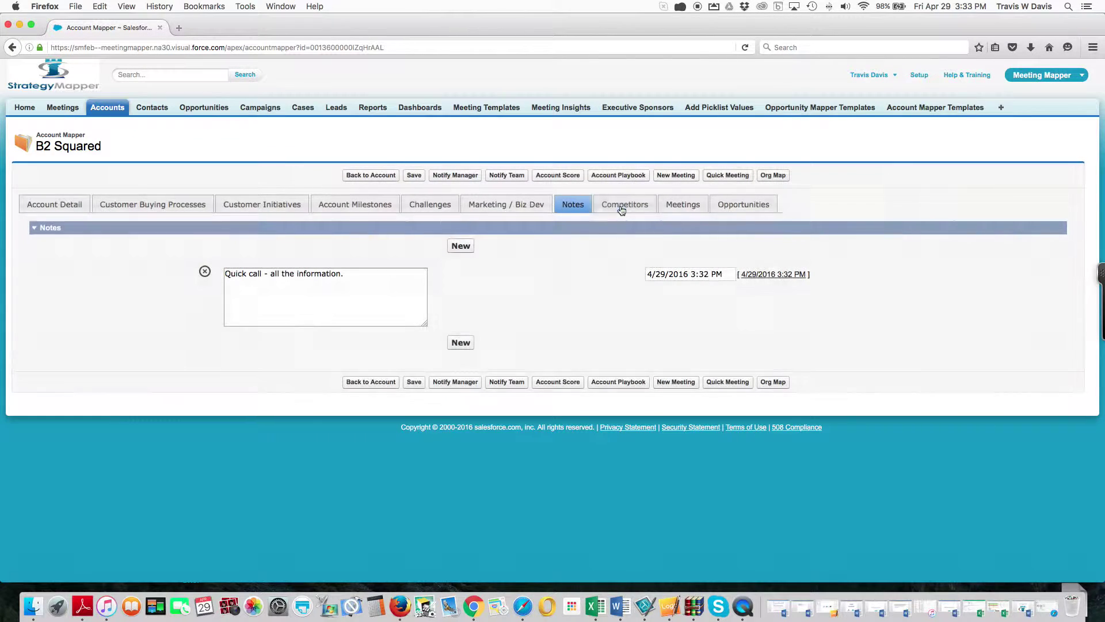
Step: Show the Competitors section for B2 Squared, which lists no competitors
{"action": "left_click", "coordinate": [617, 206]}
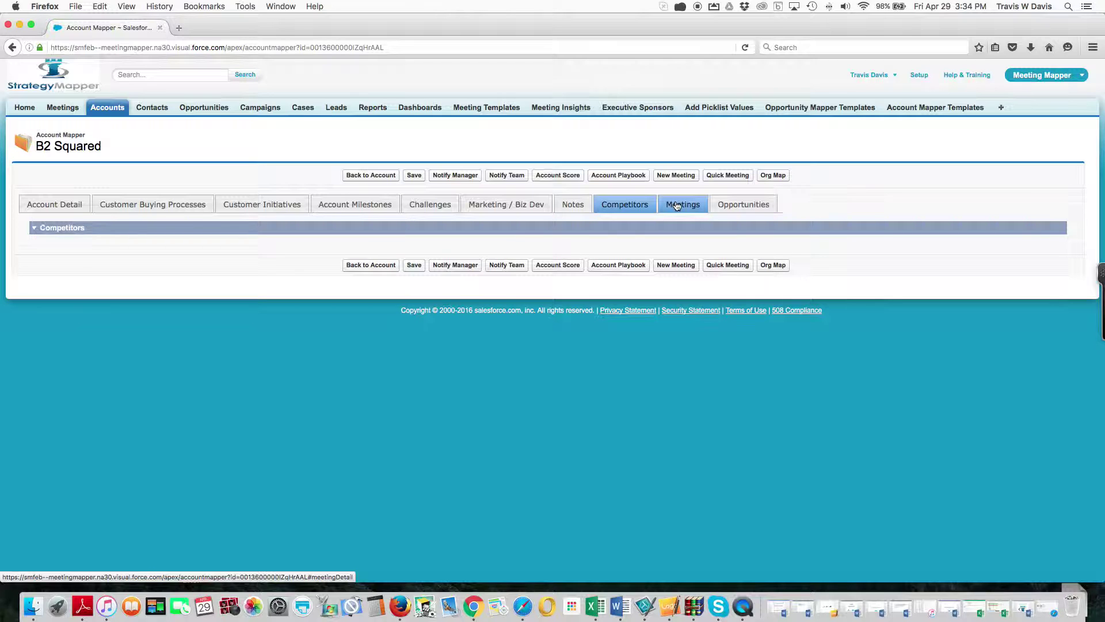
Step: Review the Lead Qualification meeting's public and internal notes, with its three pain points and two why-buys
{"action": "left_click", "coordinate": [678, 205]}
{"action": "scroll", "coordinate": [476, 290], "scroll_direction": "down", "scroll_amount": 1}
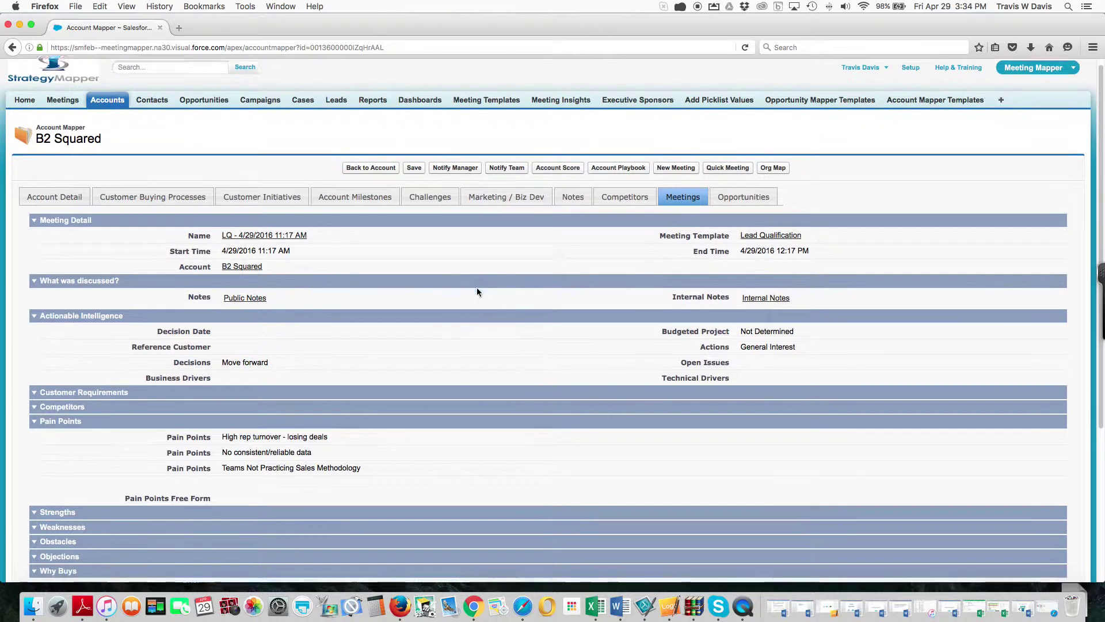
{"action": "left_click", "coordinate": [260, 271]}
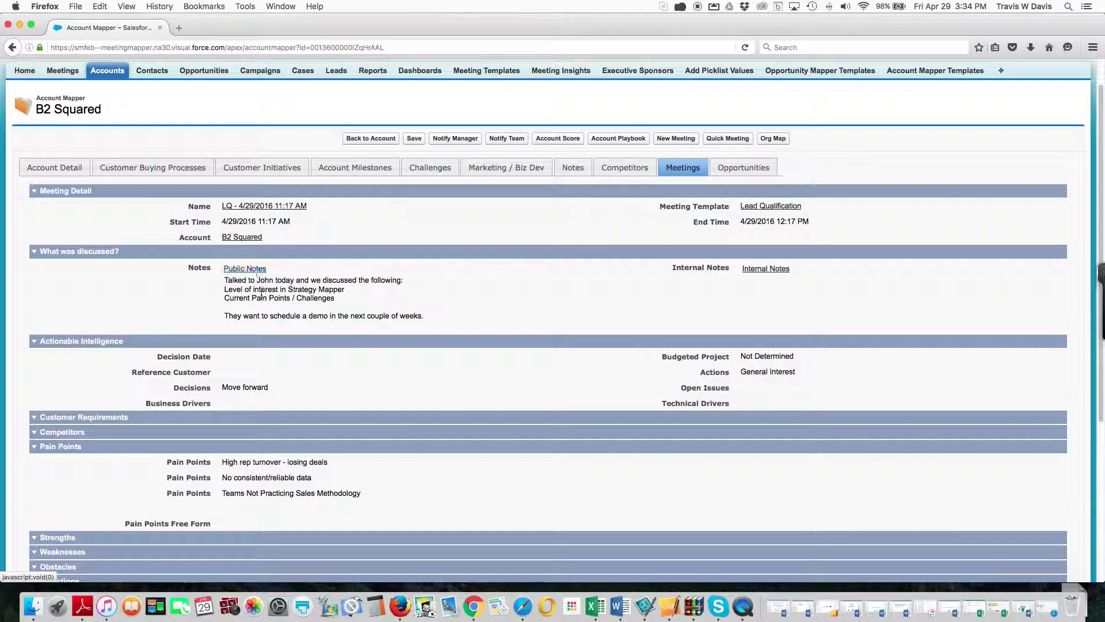
{"action": "left_click", "coordinate": [765, 270]}
{"action": "scroll", "coordinate": [665, 298], "scroll_direction": "down", "scroll_amount": 1}
{"action": "scroll", "coordinate": [665, 298], "scroll_direction": "down", "scroll_amount": 3}
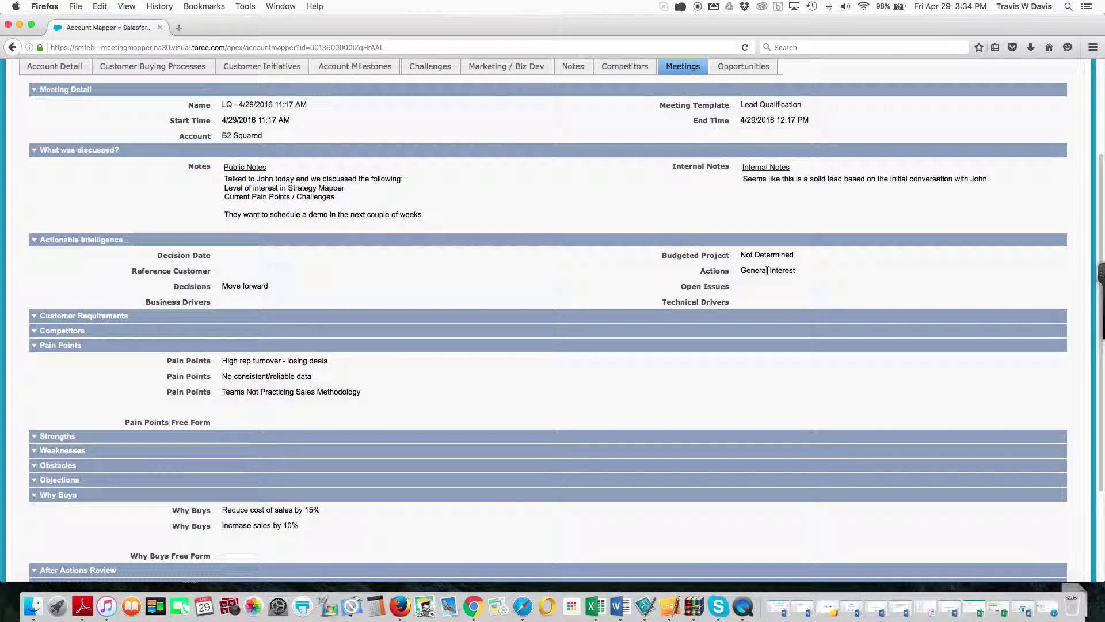
{"action": "scroll", "coordinate": [530, 304], "scroll_direction": "down", "scroll_amount": 3}
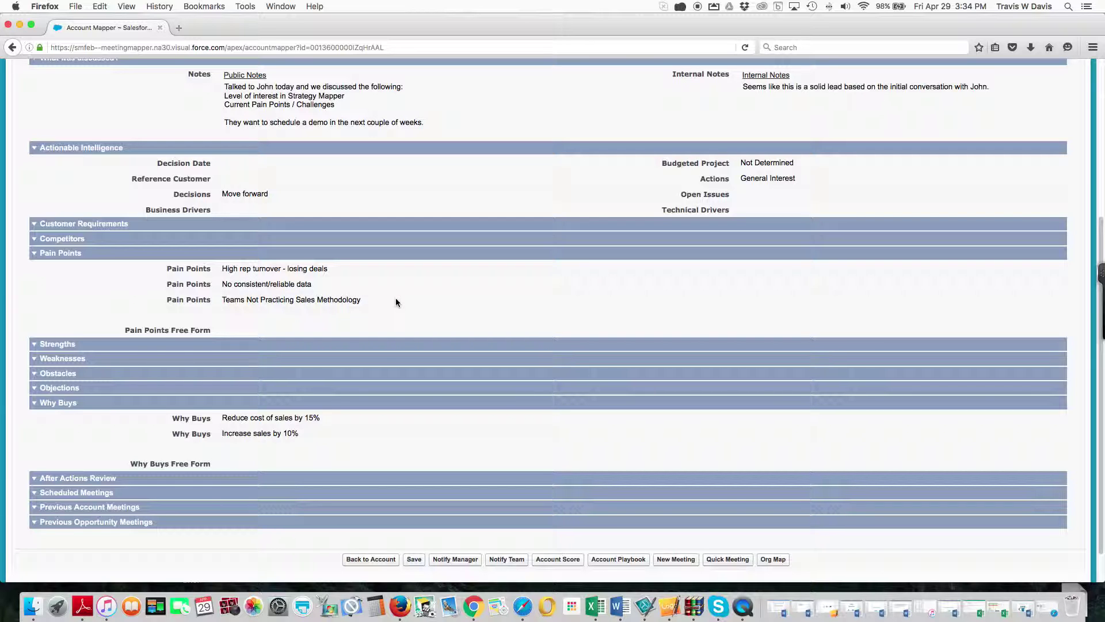
{"action": "scroll", "coordinate": [396, 302], "scroll_direction": "down", "scroll_amount": 1}
{"action": "scroll", "coordinate": [395, 302], "scroll_direction": "down", "scroll_amount": 1}
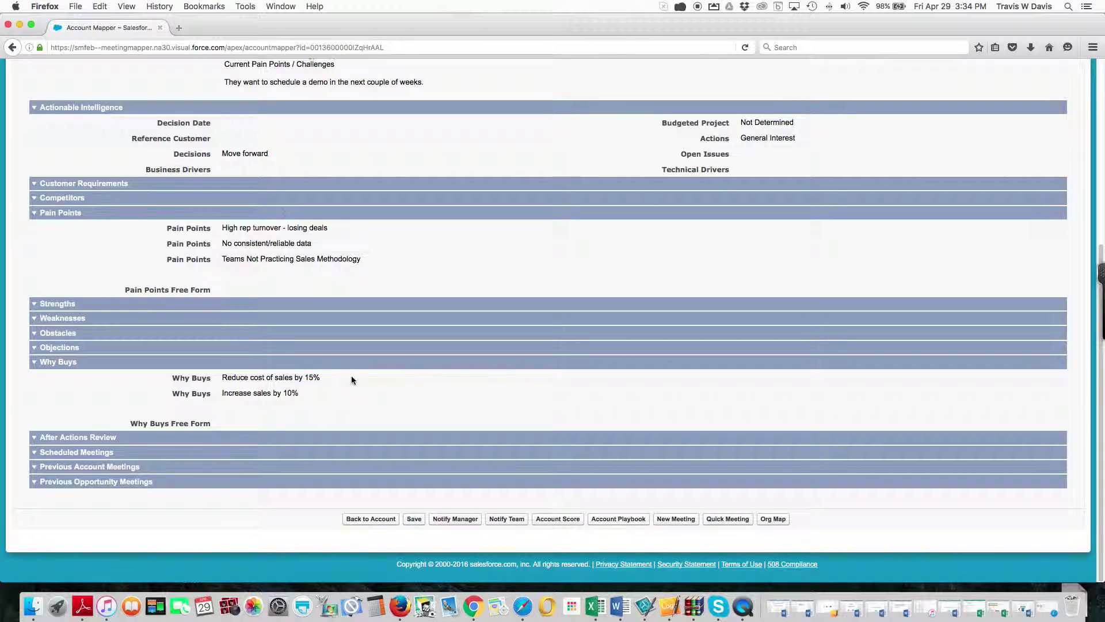
{"action": "scroll", "coordinate": [352, 379], "scroll_direction": "up", "scroll_amount": 7}
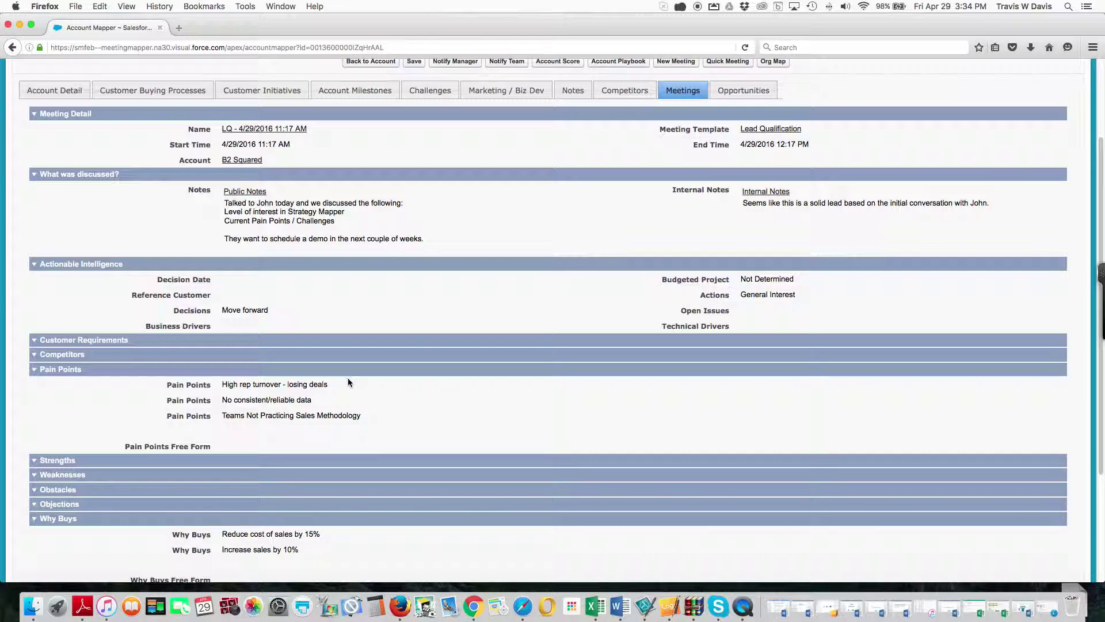
Step: Check the Opportunities list, then return to Account Detail showing the Value Proposition marked Completed
{"action": "left_click", "coordinate": [734, 95]}
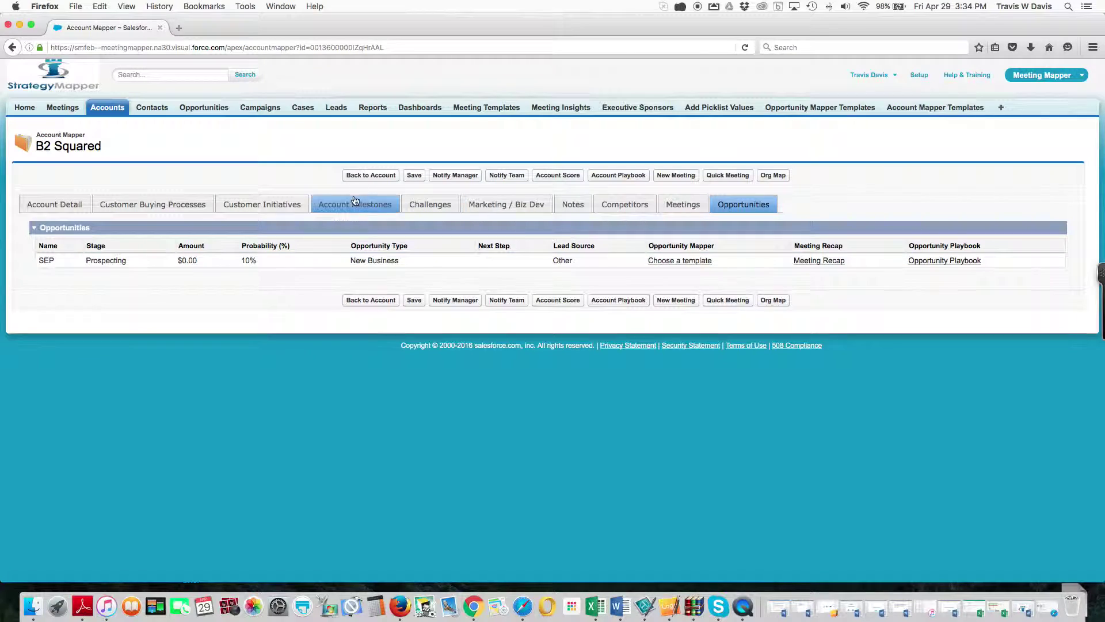
{"action": "left_click", "coordinate": [61, 205]}
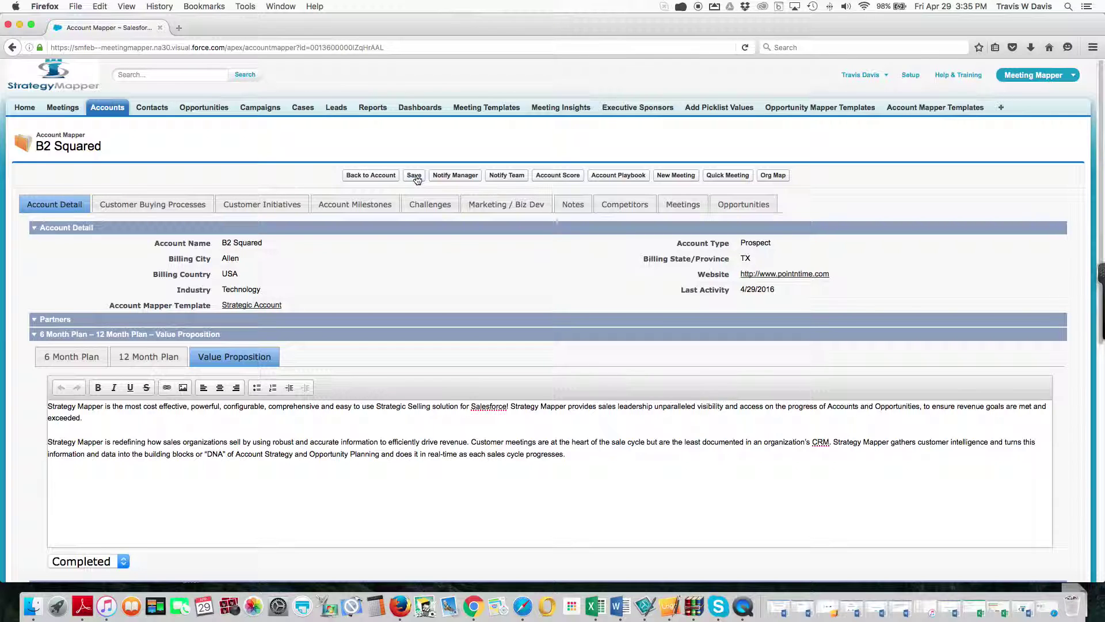
{"action": "left_click", "coordinate": [457, 176]}
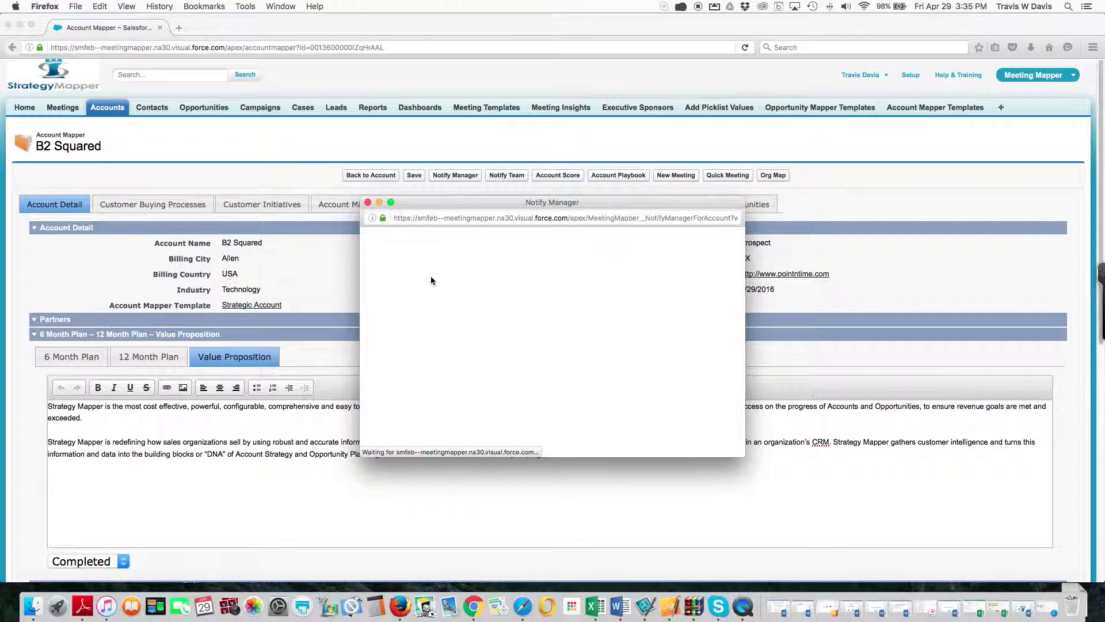
{"action": "left_click", "coordinate": [443, 310]}
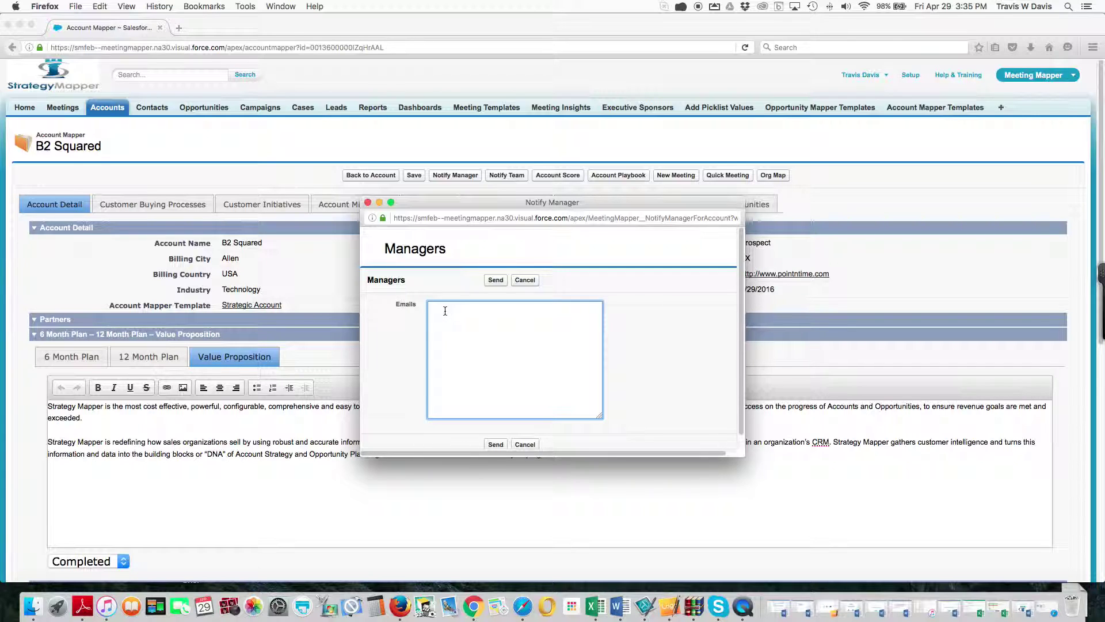
{"action": "left_click", "coordinate": [366, 203]}
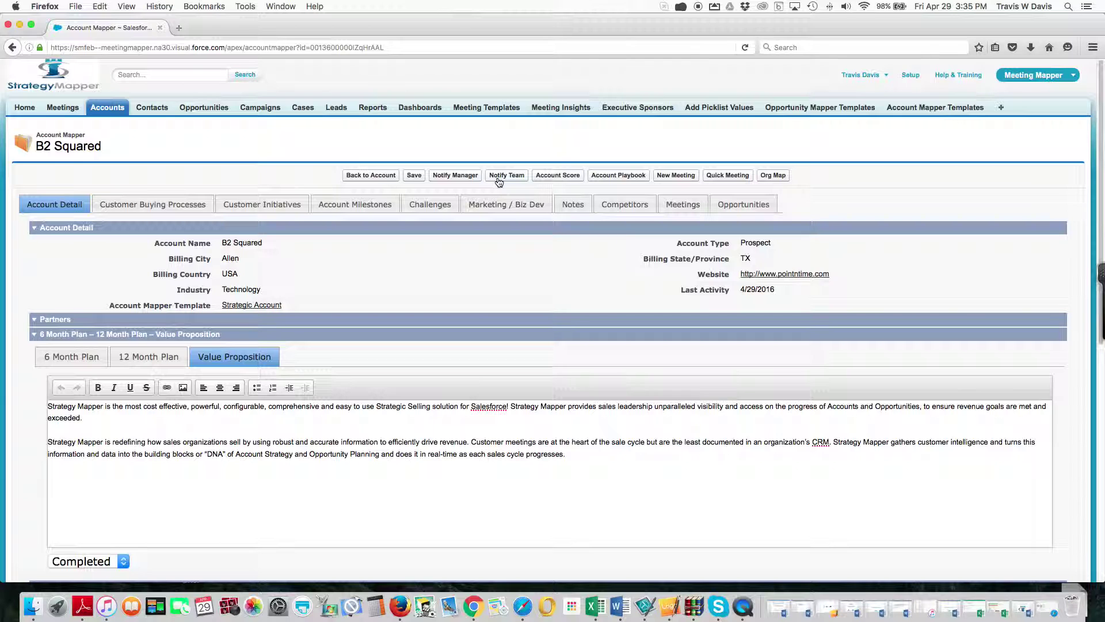
Step: Show the Account Score window, enlarged to reveal every row: account score 42, solution score 0
{"action": "left_click", "coordinate": [547, 176]}
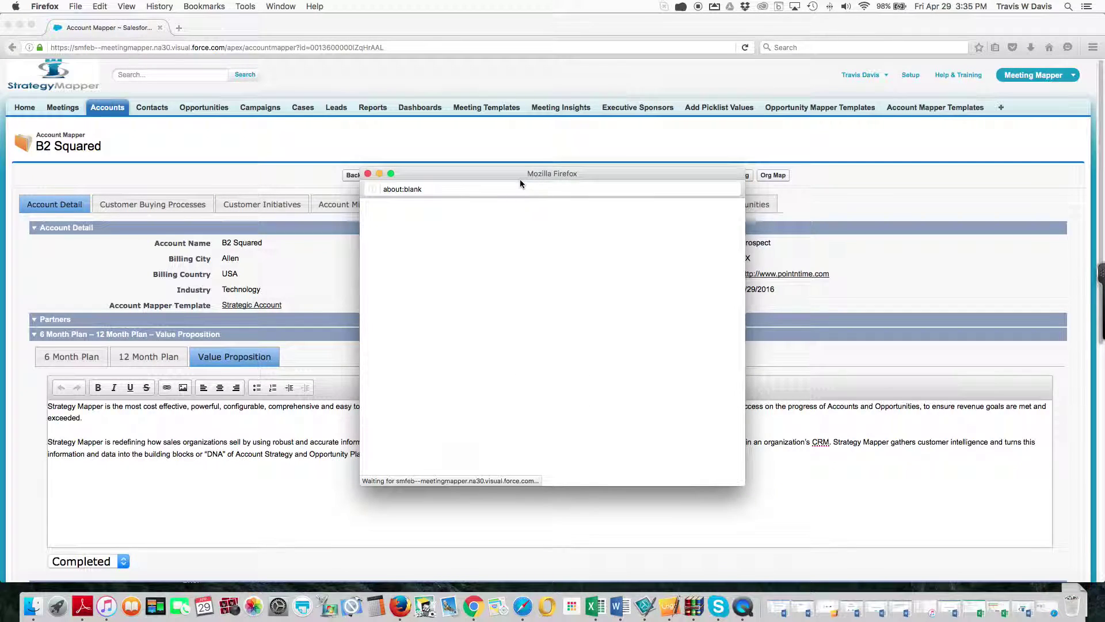
{"action": "left_click_drag", "start_coordinate": [489, 173], "coordinate": [413, 84]}
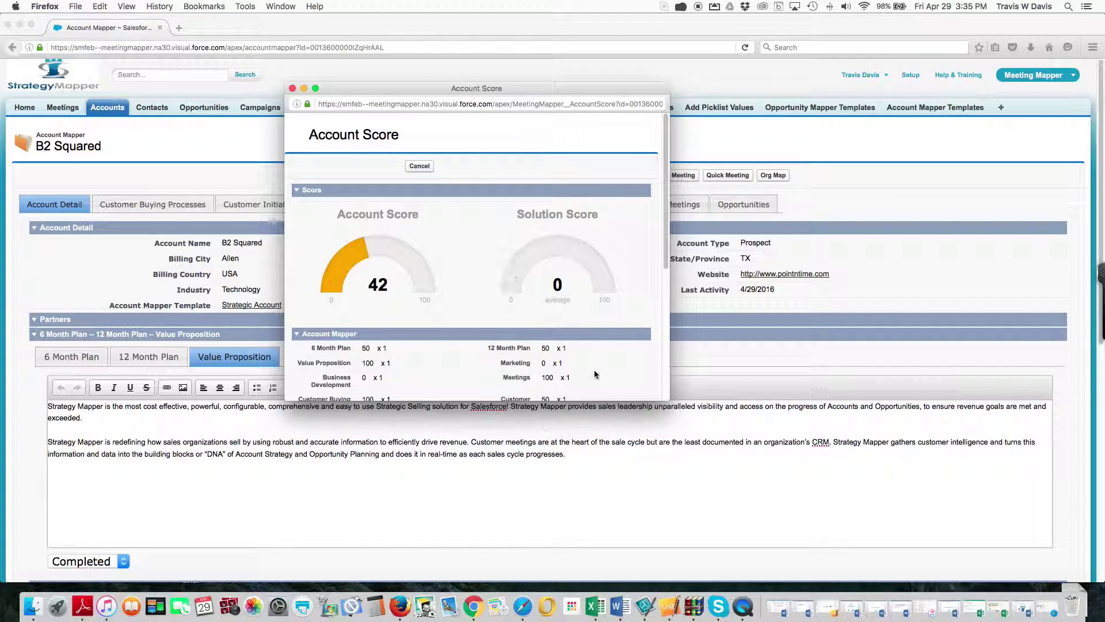
{"action": "left_click_drag", "start_coordinate": [669, 400], "coordinate": [704, 591]}
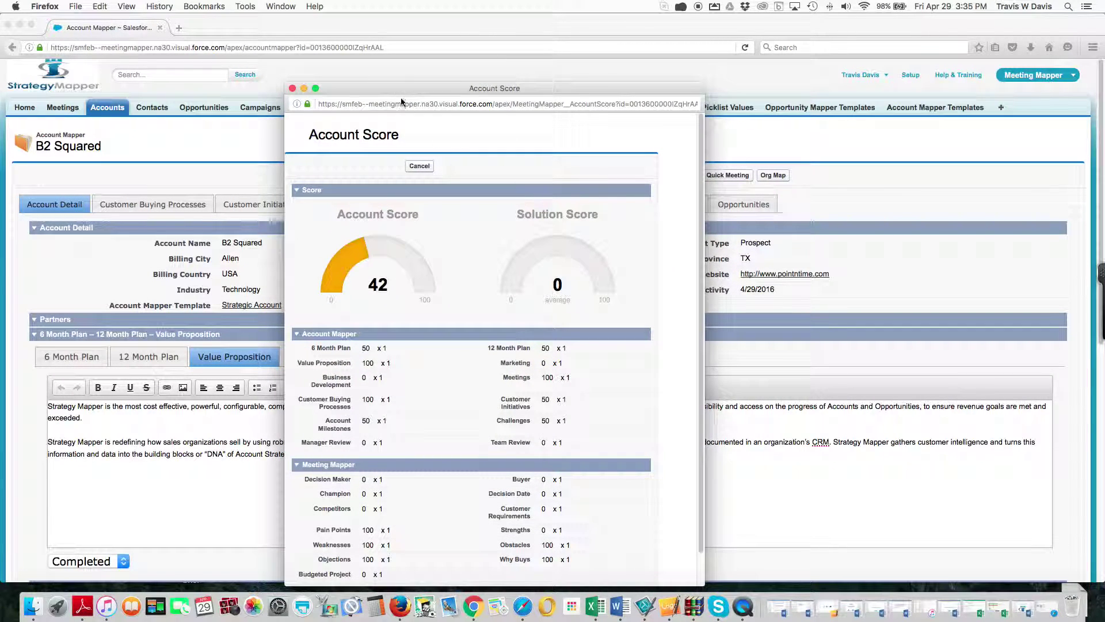
{"action": "left_click_drag", "start_coordinate": [398, 89], "coordinate": [391, 48]}
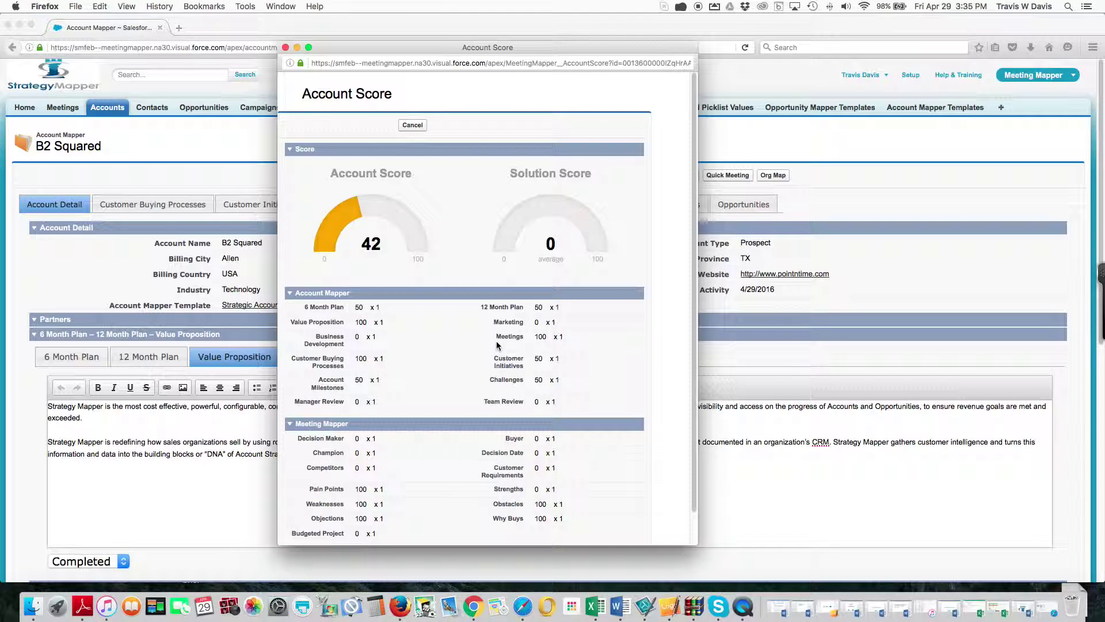
{"action": "scroll", "coordinate": [402, 461], "scroll_direction": "down", "scroll_amount": 2}
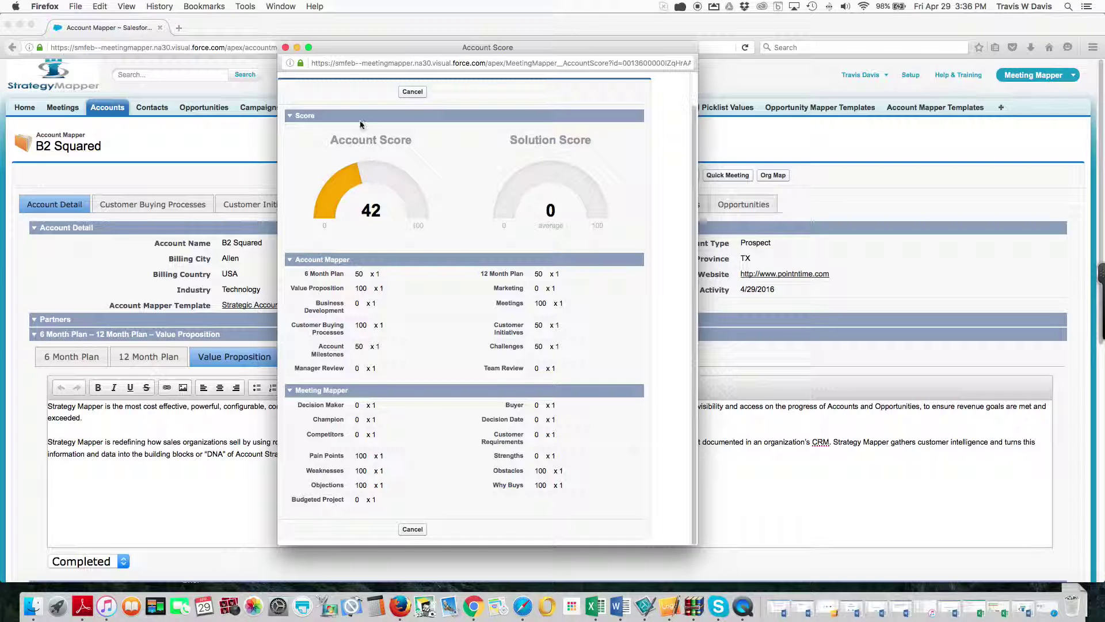
Step: Close the score window and read through the 5-page Account Playbook PDF
{"action": "left_click", "coordinate": [286, 47]}
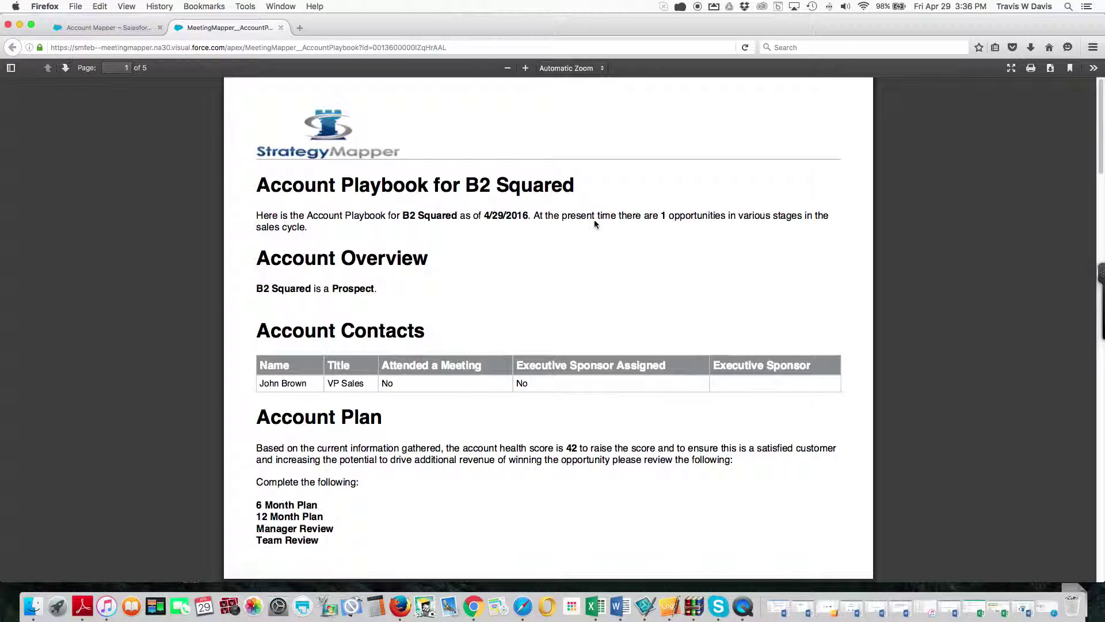
{"action": "scroll", "coordinate": [523, 232], "scroll_direction": "down", "scroll_amount": 3}
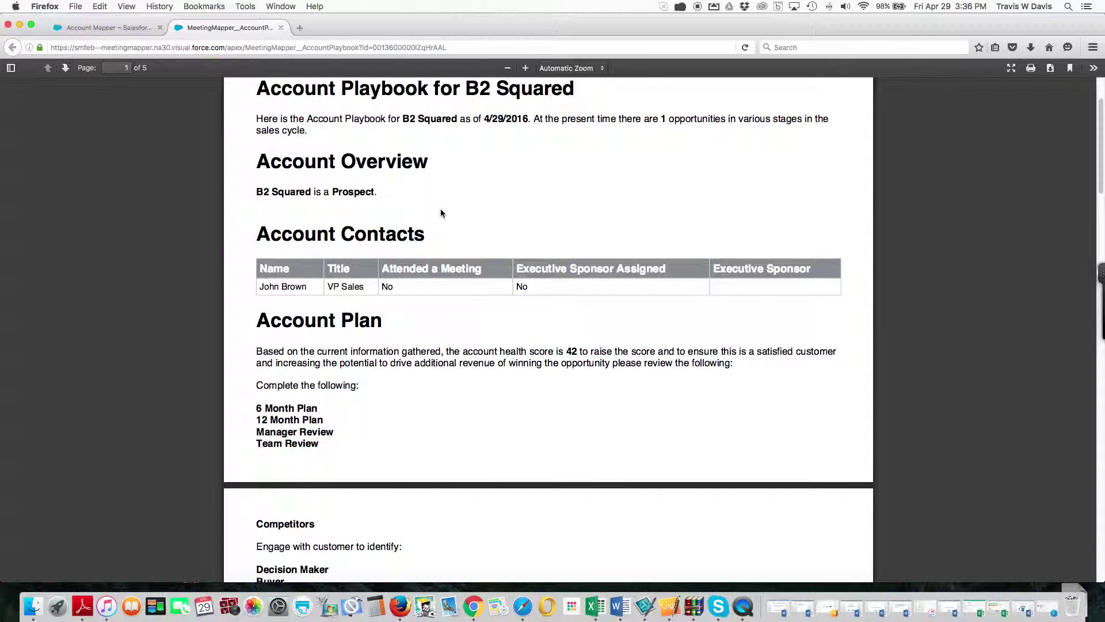
{"action": "scroll", "coordinate": [438, 213], "scroll_direction": "down", "scroll_amount": 5}
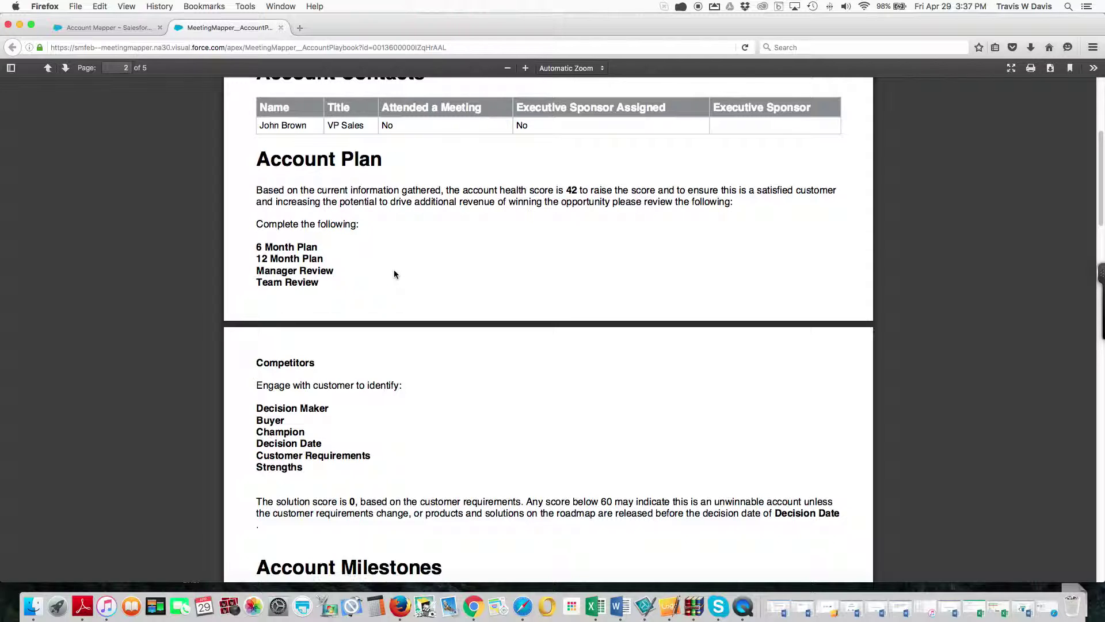
{"action": "scroll", "coordinate": [394, 266], "scroll_direction": "down", "scroll_amount": 5}
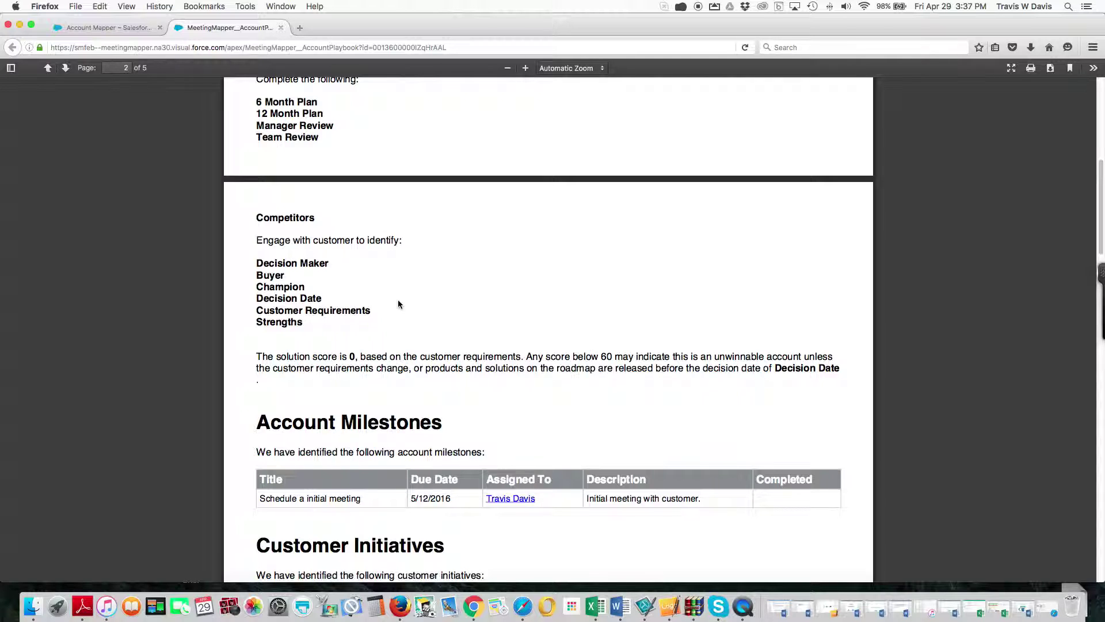
{"action": "scroll", "coordinate": [398, 304], "scroll_direction": "down", "scroll_amount": 3}
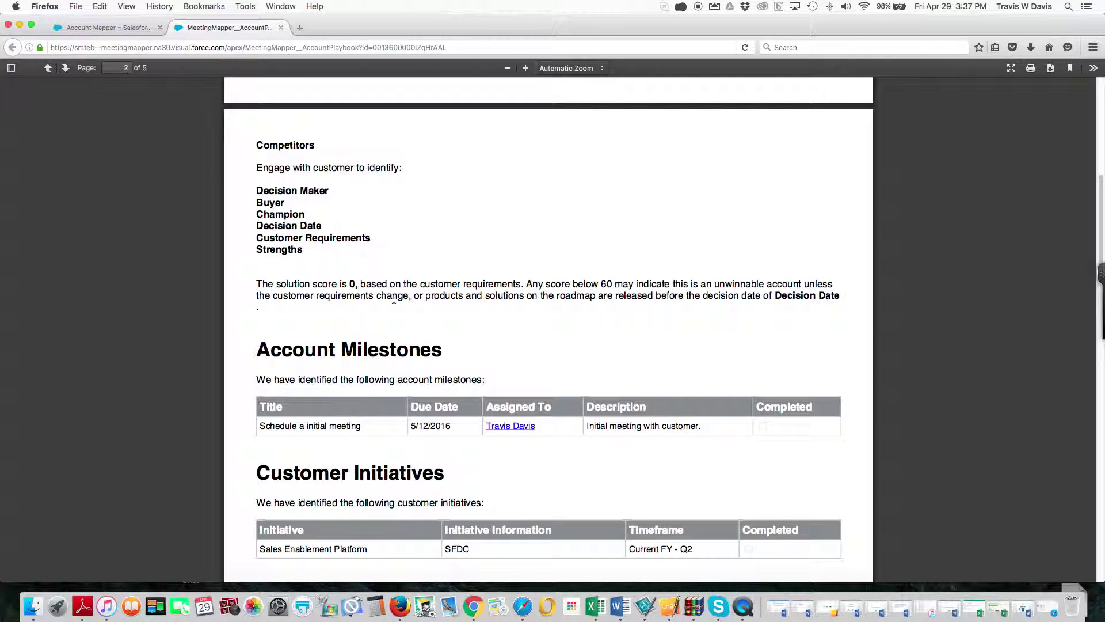
{"action": "scroll", "coordinate": [393, 299], "scroll_direction": "down", "scroll_amount": 5}
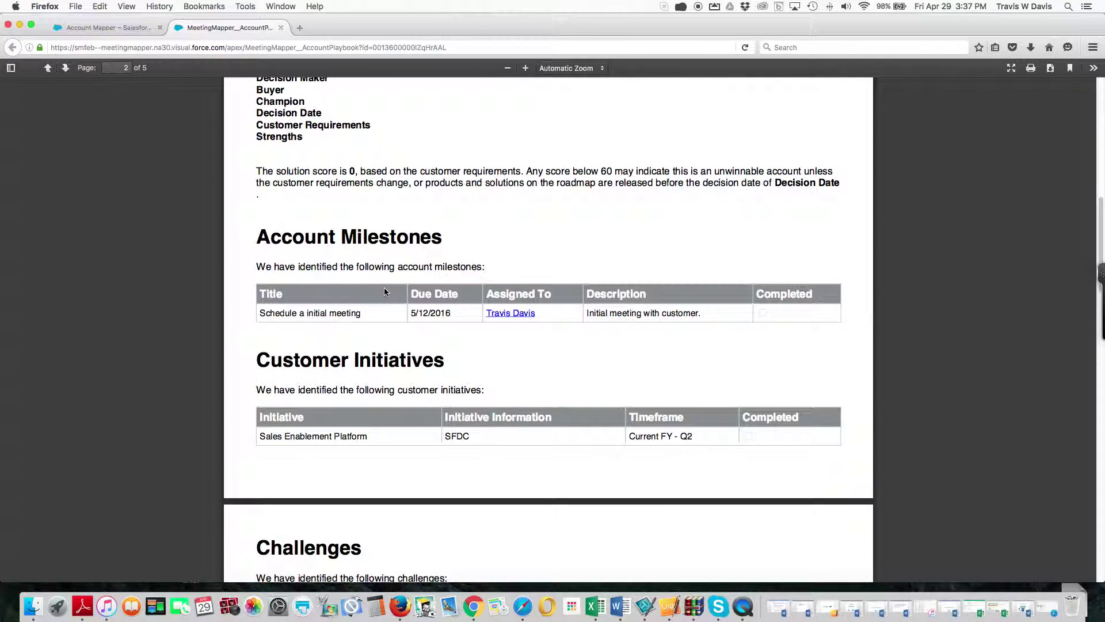
{"action": "scroll", "coordinate": [384, 292], "scroll_direction": "down", "scroll_amount": 5}
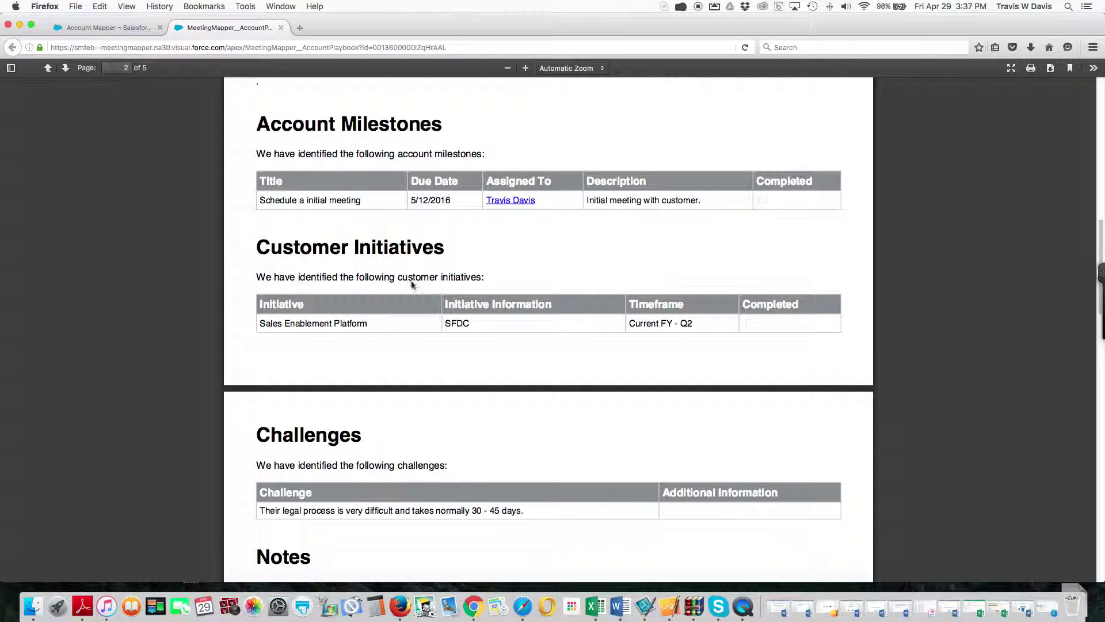
{"action": "scroll", "coordinate": [414, 276], "scroll_direction": "down", "scroll_amount": 5}
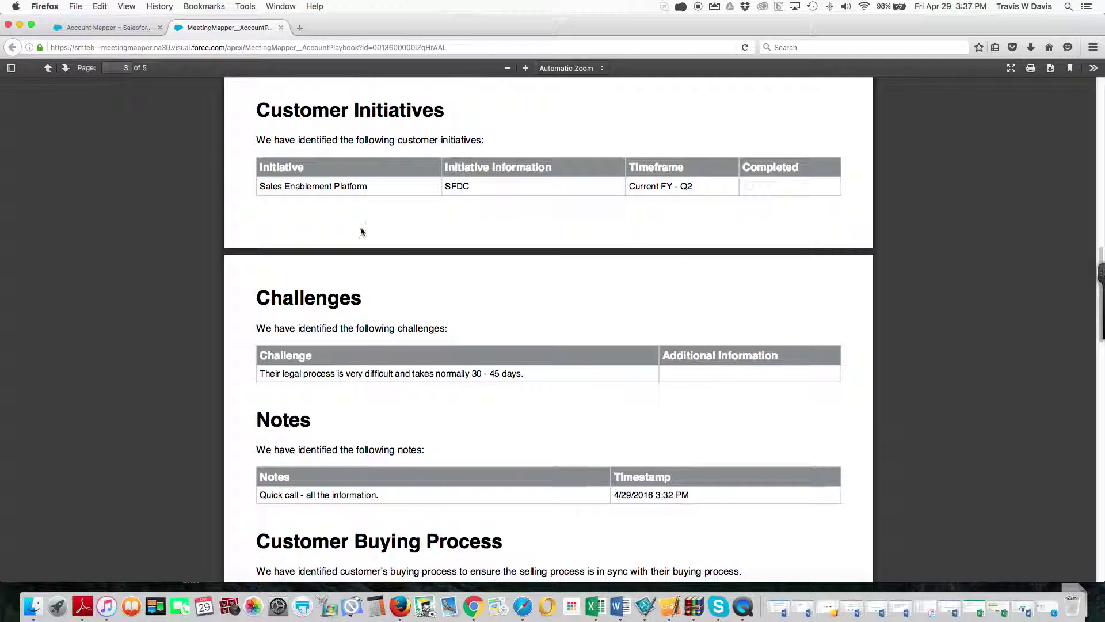
{"action": "scroll", "coordinate": [395, 314], "scroll_direction": "down", "scroll_amount": 1}
{"action": "scroll", "coordinate": [395, 316], "scroll_direction": "down", "scroll_amount": 4}
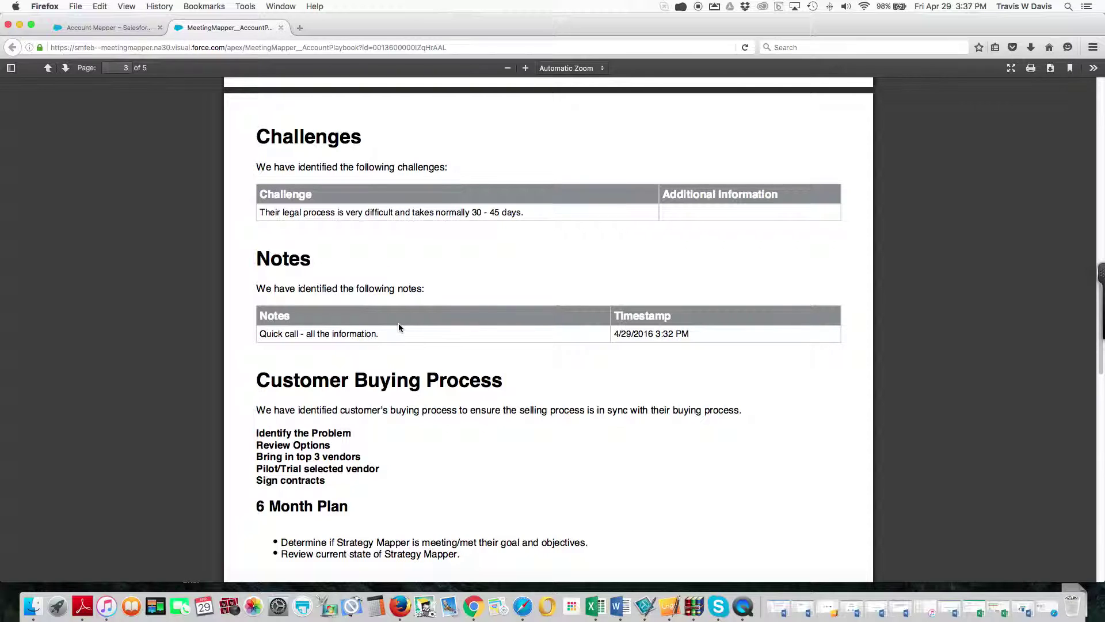
{"action": "scroll", "coordinate": [399, 326], "scroll_direction": "down", "scroll_amount": 4}
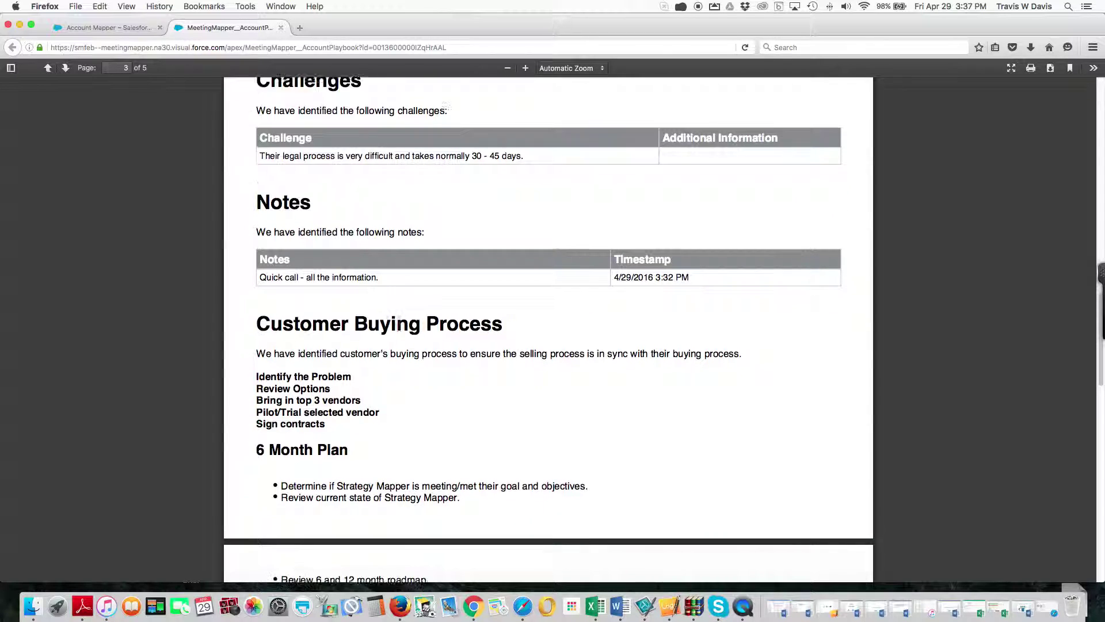
{"action": "scroll", "coordinate": [380, 321], "scroll_direction": "down", "scroll_amount": 6}
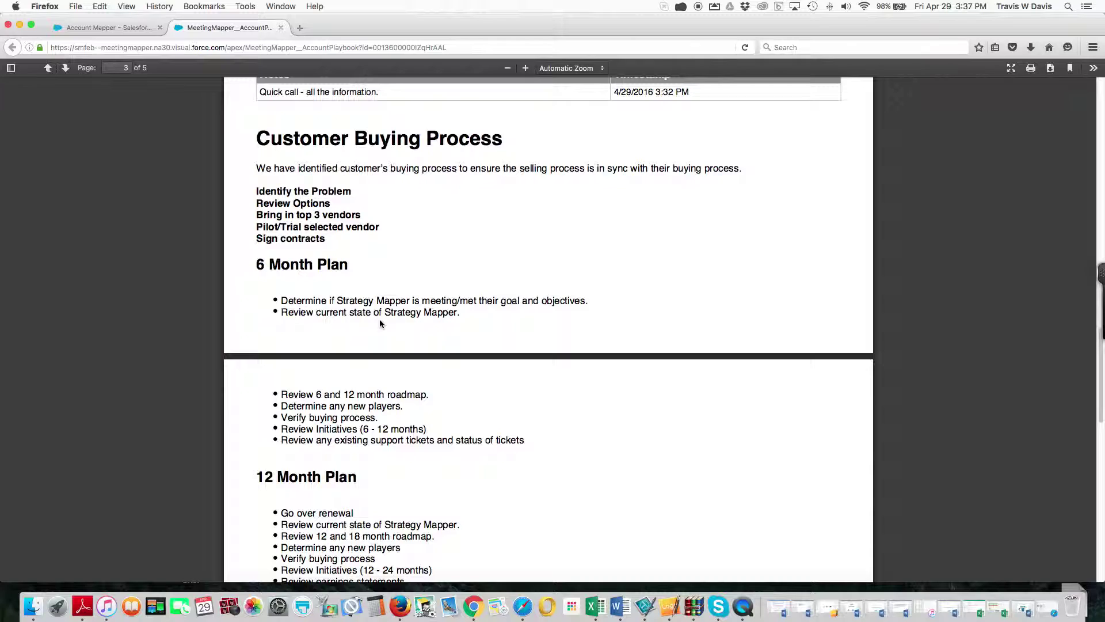
{"action": "scroll", "coordinate": [380, 314], "scroll_direction": "down", "scroll_amount": 6}
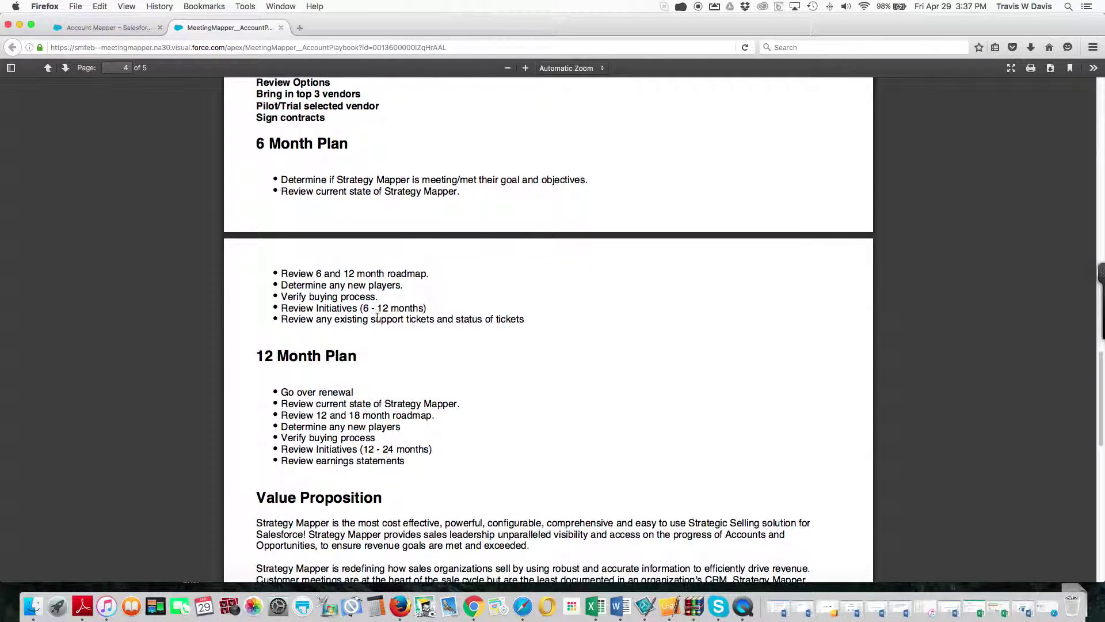
{"action": "scroll", "coordinate": [377, 317], "scroll_direction": "down", "scroll_amount": 7}
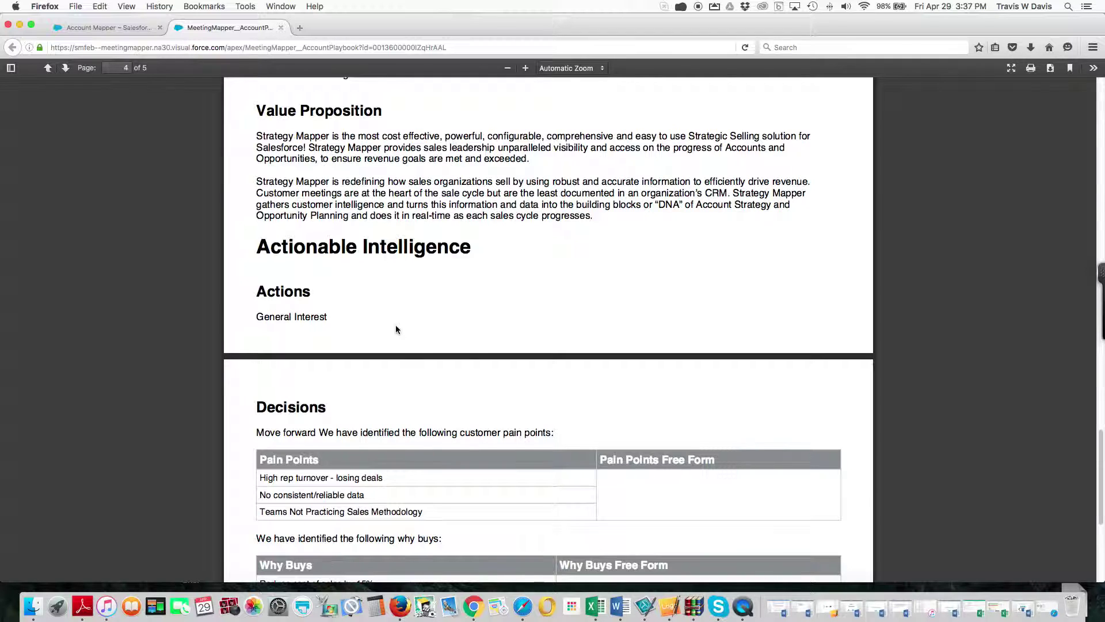
{"action": "scroll", "coordinate": [396, 328], "scroll_direction": "down", "scroll_amount": 6}
{"action": "scroll", "coordinate": [393, 333], "scroll_direction": "down", "scroll_amount": 3}
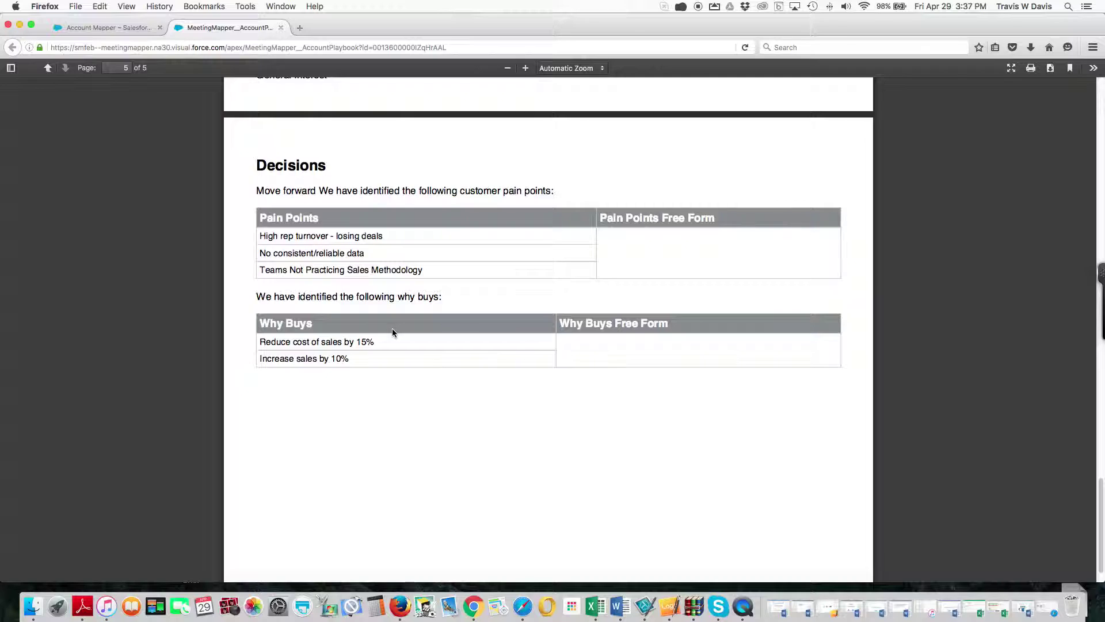
{"action": "scroll", "coordinate": [393, 333], "scroll_direction": "up", "scroll_amount": 20}
{"action": "scroll", "coordinate": [393, 333], "scroll_direction": "up", "scroll_amount": 10}
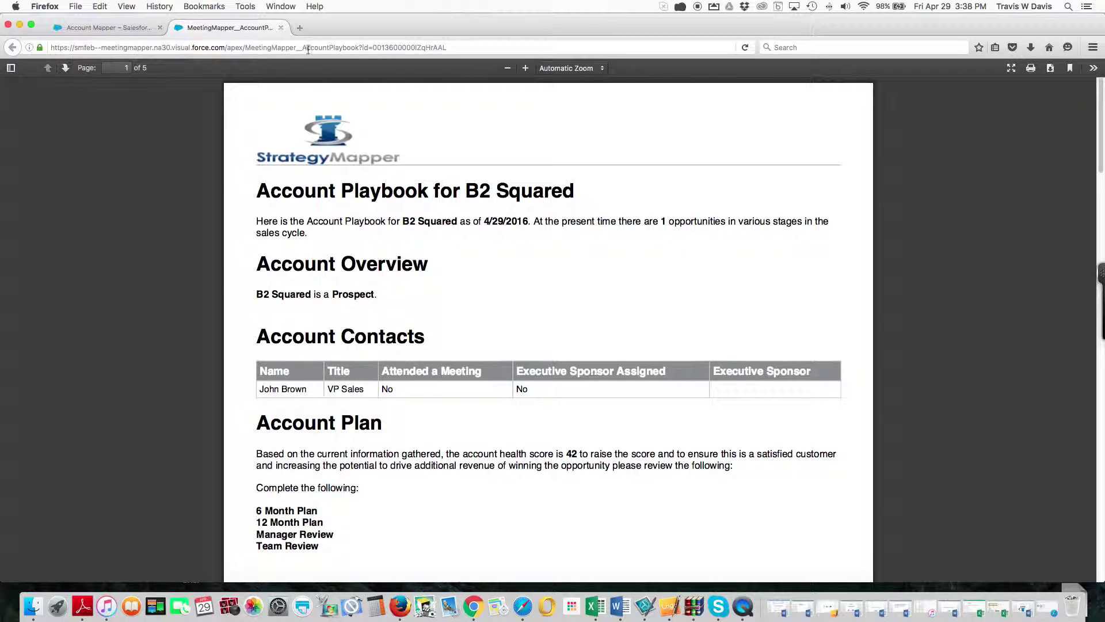
Step: Close the Account Playbook PDF and look over B2 Squared's Account Detail page again
{"action": "left_click", "coordinate": [281, 28]}
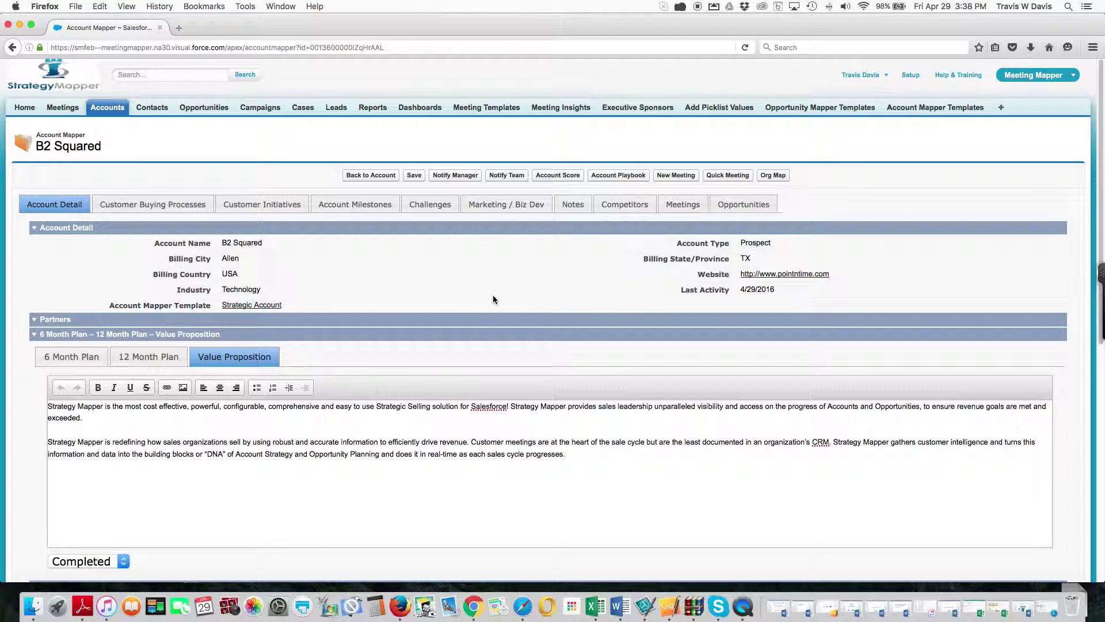
{"action": "scroll", "coordinate": [461, 299], "scroll_direction": "down", "scroll_amount": 2}
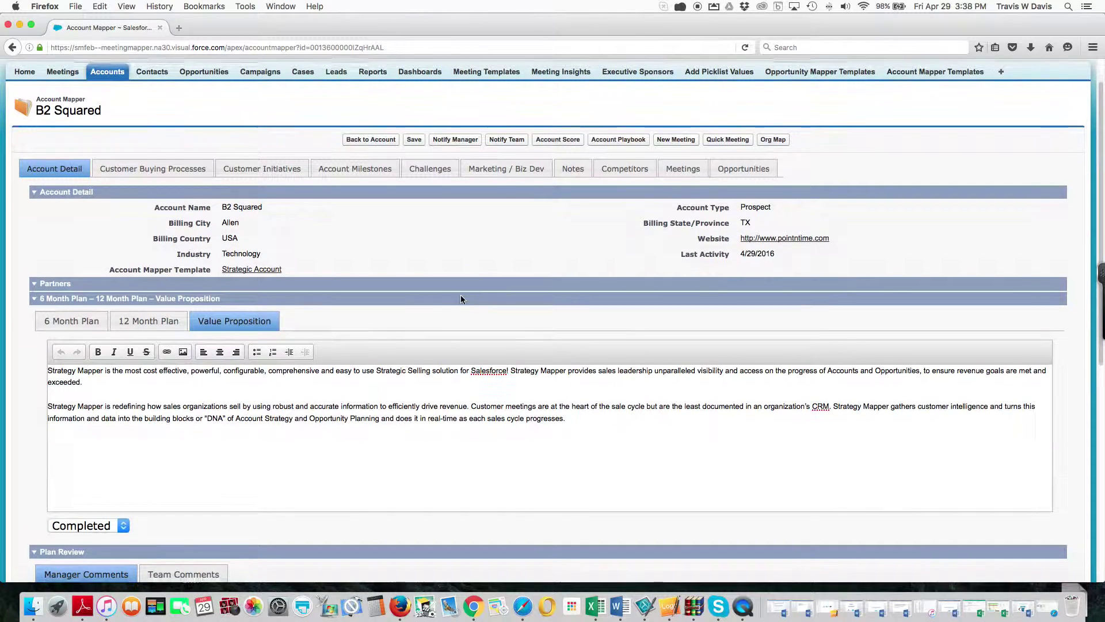
{"action": "scroll", "coordinate": [460, 299], "scroll_direction": "down", "scroll_amount": 2}
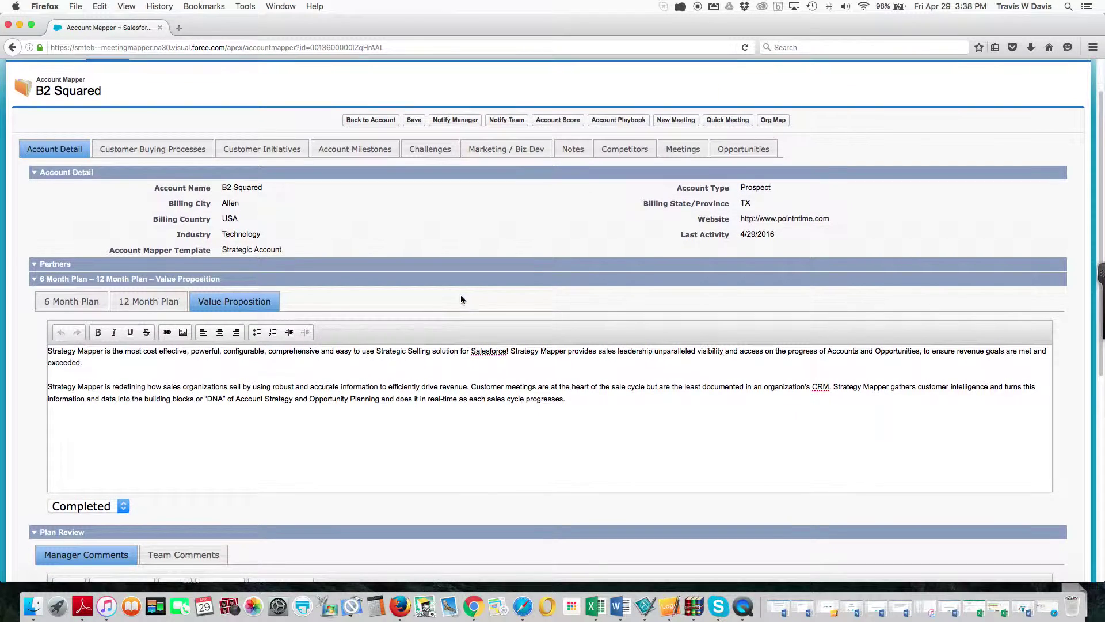
{"action": "scroll", "coordinate": [461, 299], "scroll_direction": "up", "scroll_amount": 4}
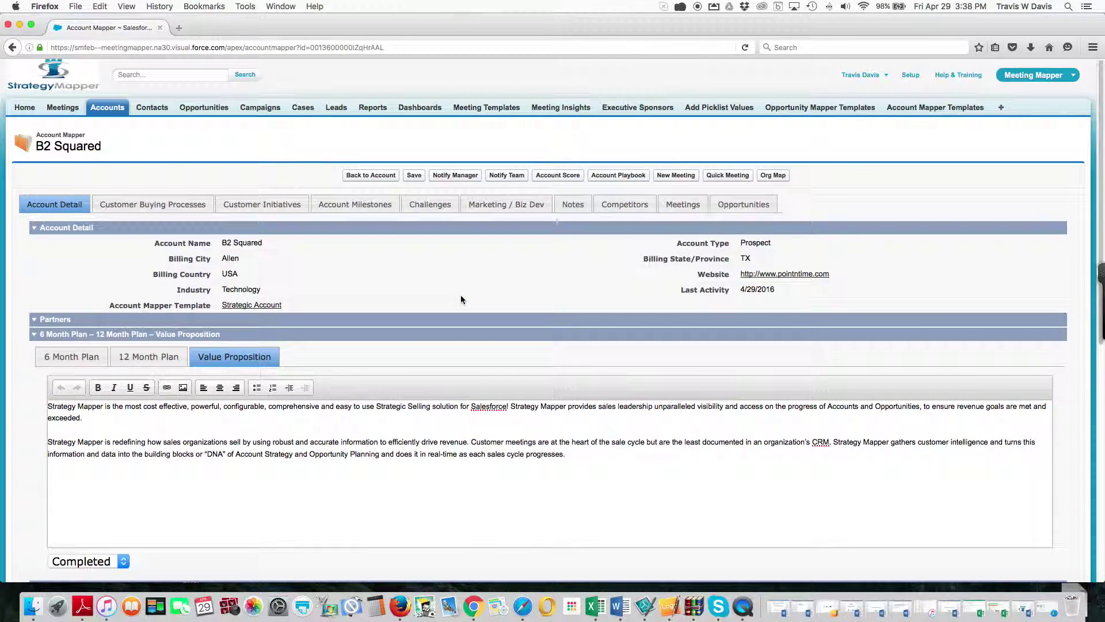